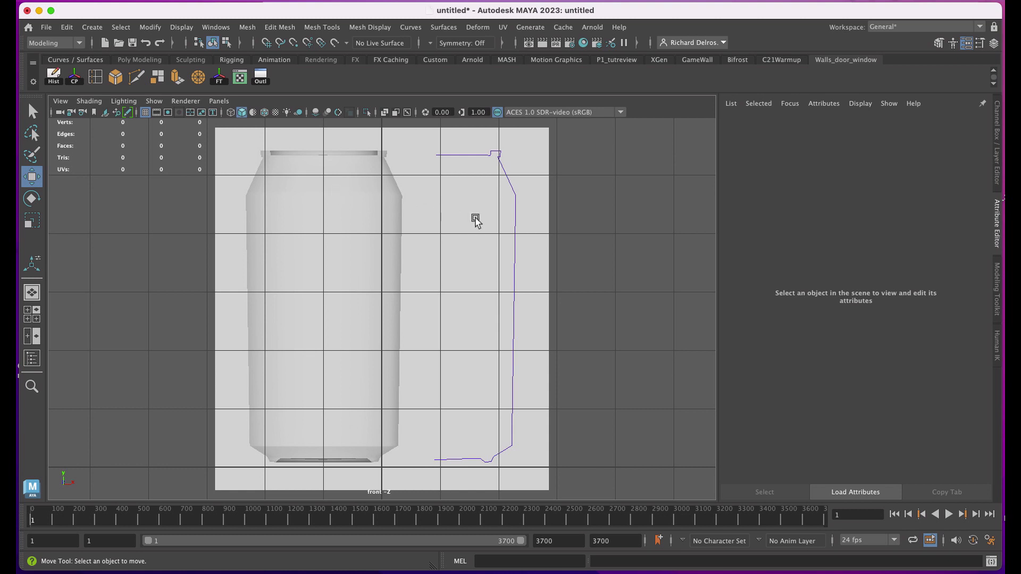
# Step: Start the CV Curve Tool with its curve degree at 1 Linear and close the tool settings
pyautogui.press('space')
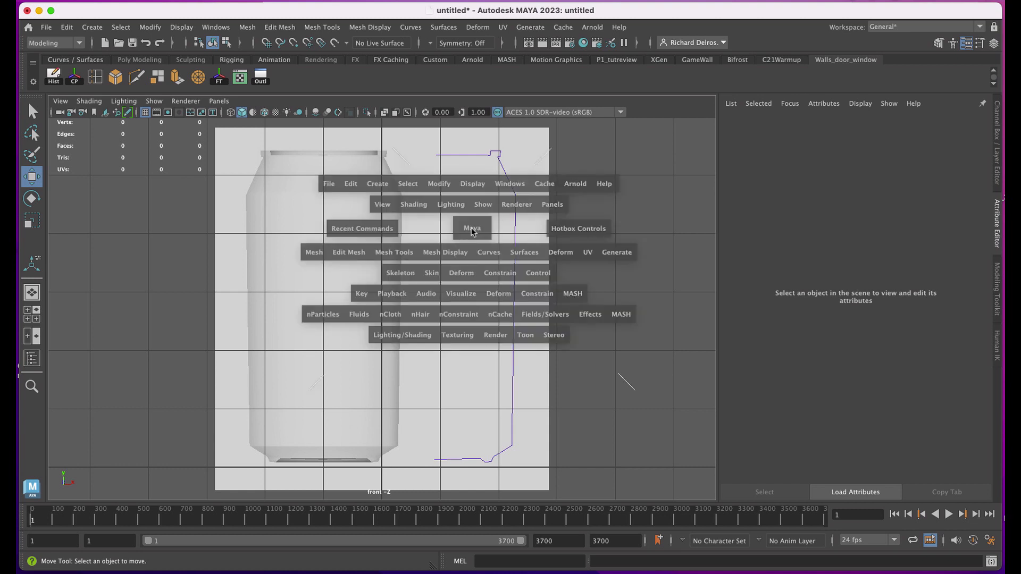
pyautogui.click(388, 184)
pyautogui.moveTo(436, 276)
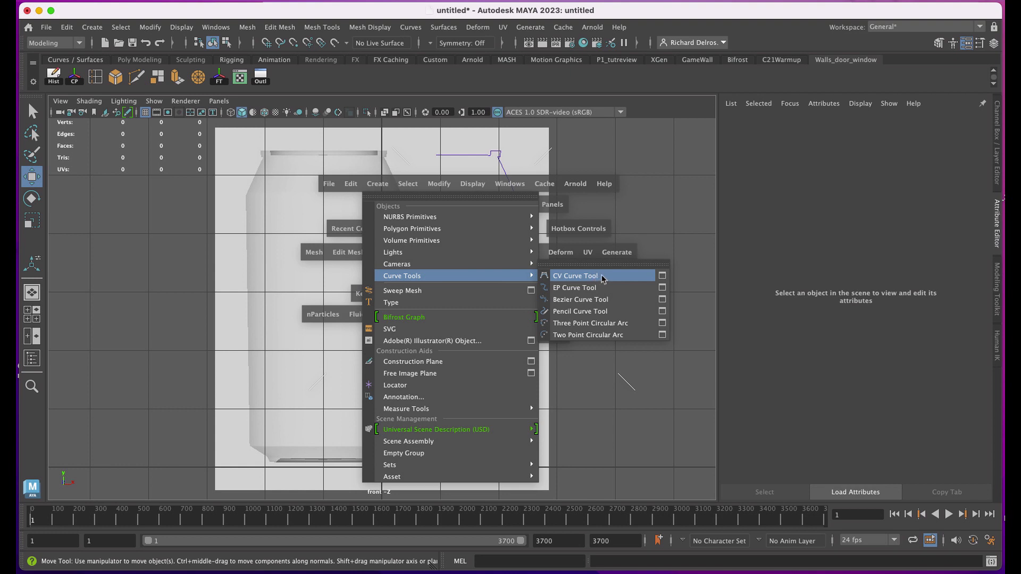
pyautogui.click(662, 275)
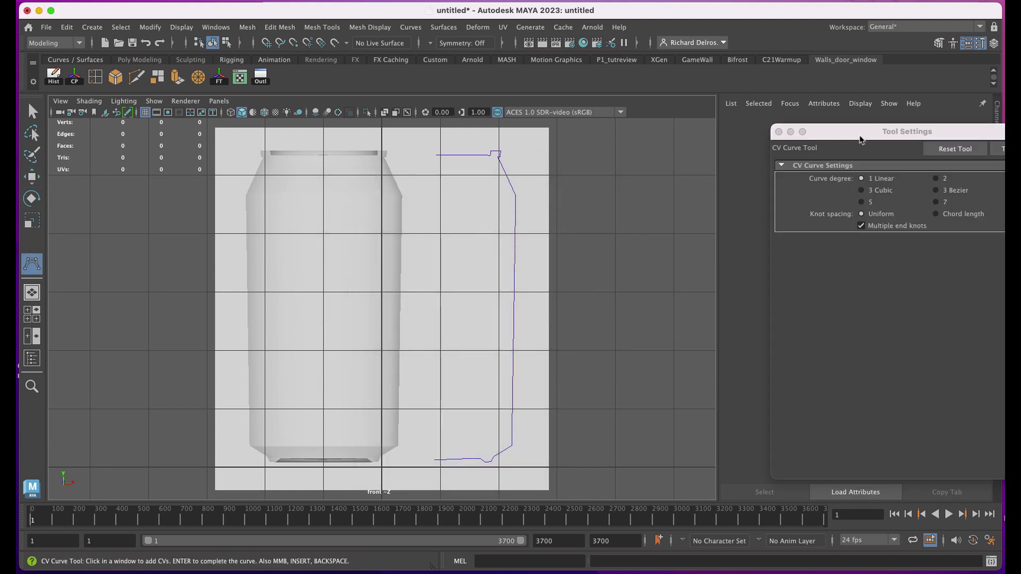
pyautogui.moveTo(860, 139); pyautogui.dragTo(797, 132)
pyautogui.click(716, 125)
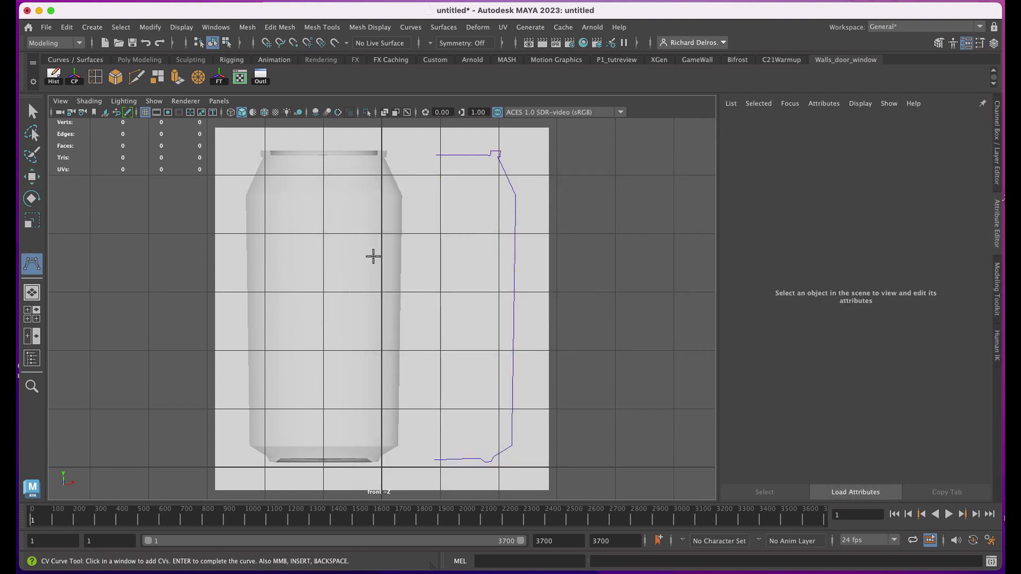
# Step: Trace the can's top profile with curve points from the lid's inner end around the rim and down the neck
pyautogui.keyDown('alt'); pyautogui.moveTo(138, 294); pyautogui.dragTo(221, 399, button='right'); pyautogui.keyUp('alt')
pyautogui.keyDown('alt'); pyautogui.moveTo(309, 350); pyautogui.dragTo(268, 437, button='middle'); pyautogui.keyUp('alt')
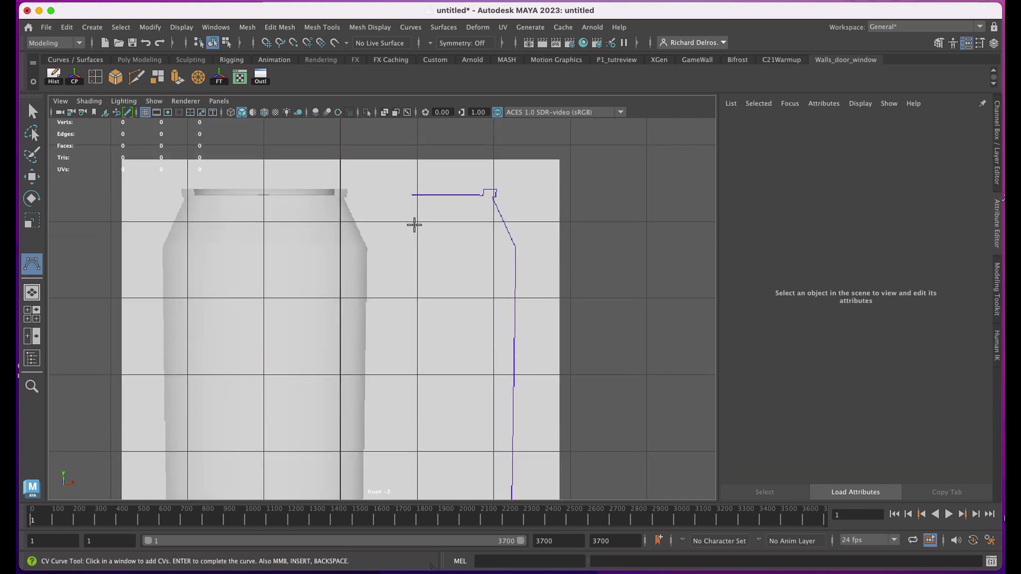
pyautogui.click(414, 194)
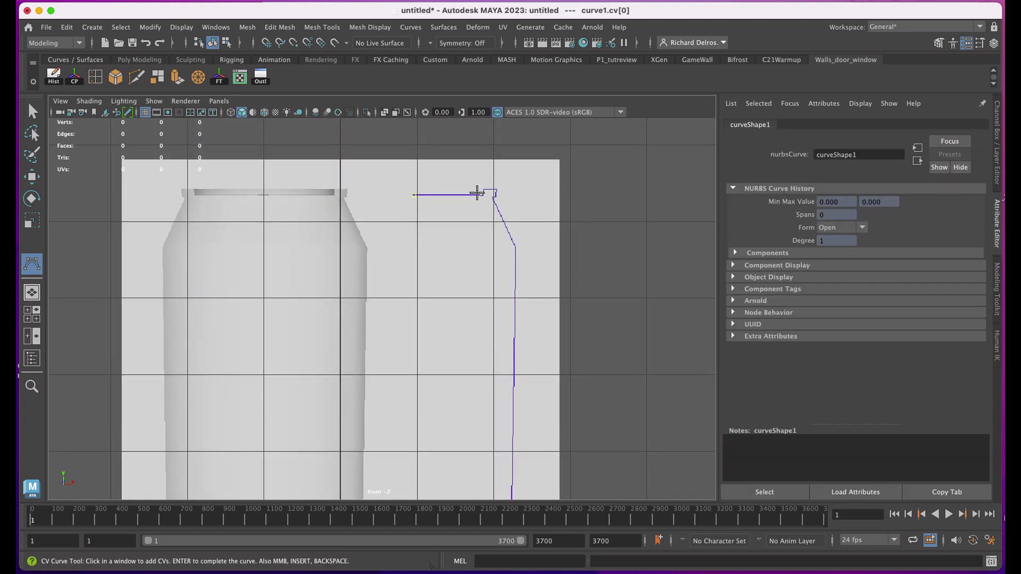
pyautogui.click(482, 196)
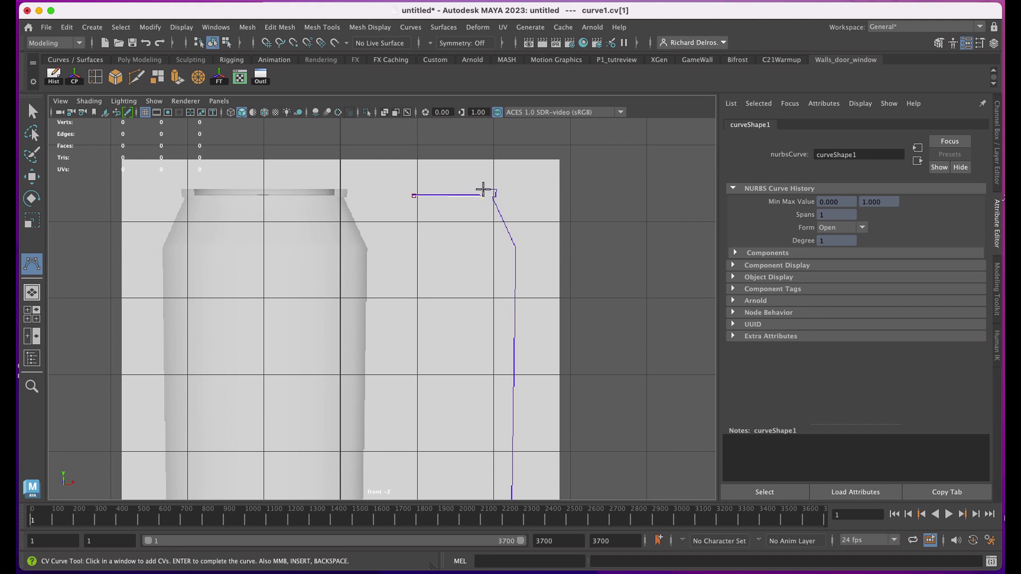
pyautogui.click(483, 190)
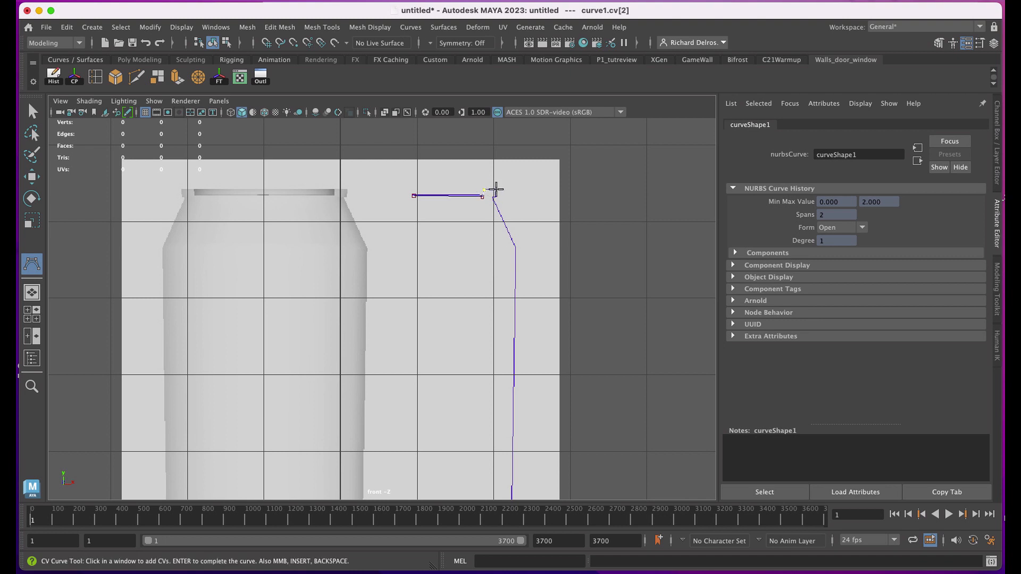
pyautogui.click(496, 190)
pyautogui.click(498, 196)
pyautogui.click(493, 199)
# Step: Continue the curve down the can's side, around the base to the inner bottom end, and finish the curve
pyautogui.keyDown('alt'); pyautogui.moveTo(504, 473); pyautogui.dragTo(478, 287, button='middle'); pyautogui.keyUp('alt')
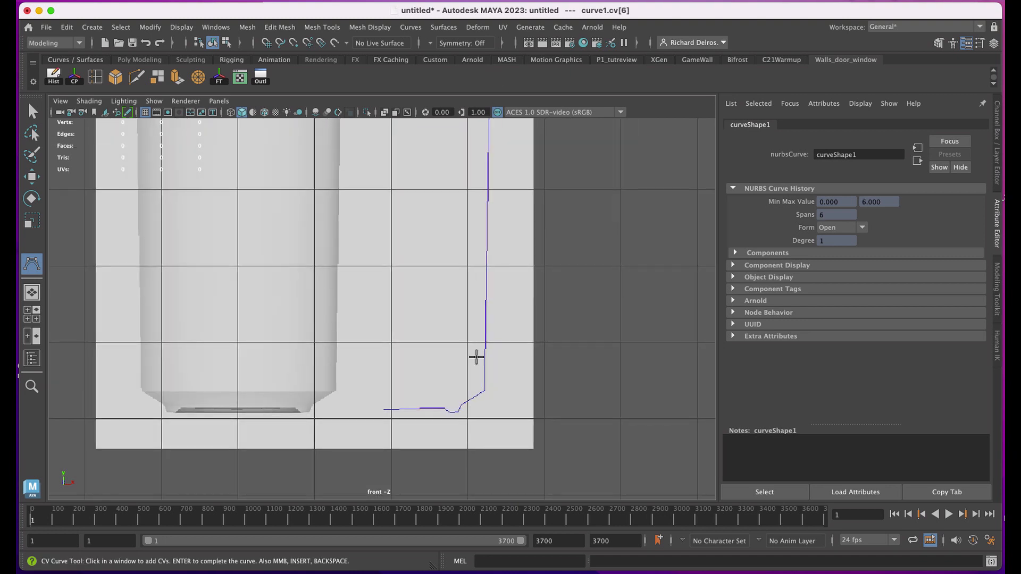
pyautogui.click(487, 389)
pyautogui.click(462, 405)
pyautogui.click(457, 414)
pyautogui.click(451, 413)
pyautogui.click(420, 409)
pyautogui.click(384, 410)
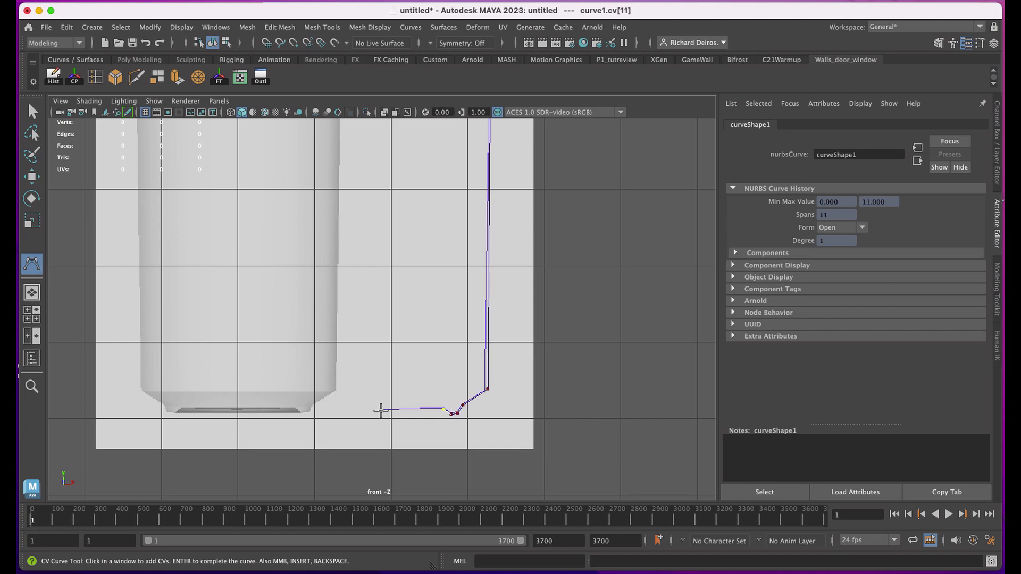
pyautogui.press('Return')
pyautogui.press('w')
pyautogui.press('f')
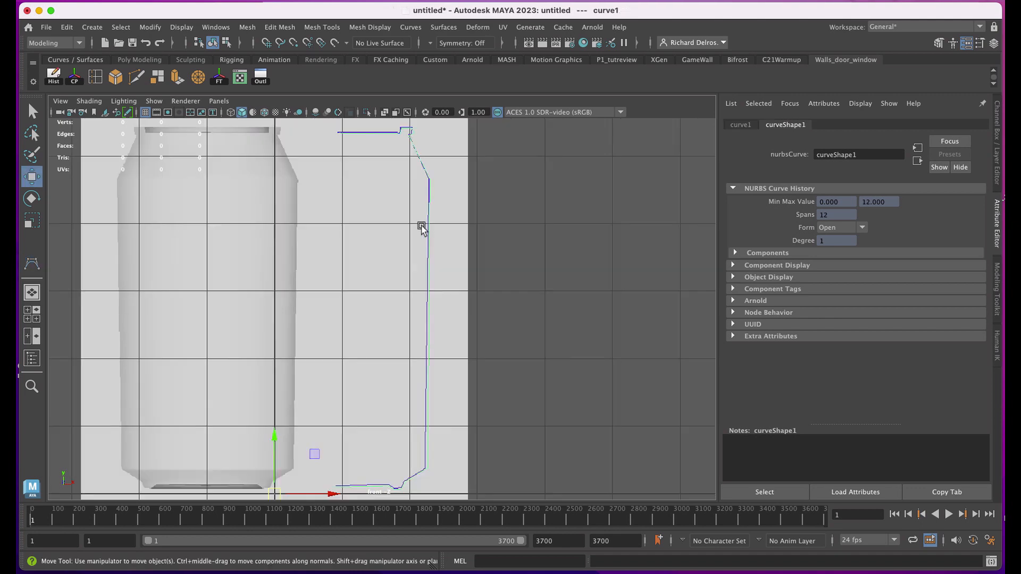
# Step: In the perspective view, center the profile curve's pivot and snap it onto the curve's inner top endpoint
pyautogui.press('space')
pyautogui.press('space')
pyautogui.keyDown('alt'); pyautogui.moveTo(418, 172); pyautogui.dragTo(449, 264, button='middle'); pyautogui.keyUp('alt')
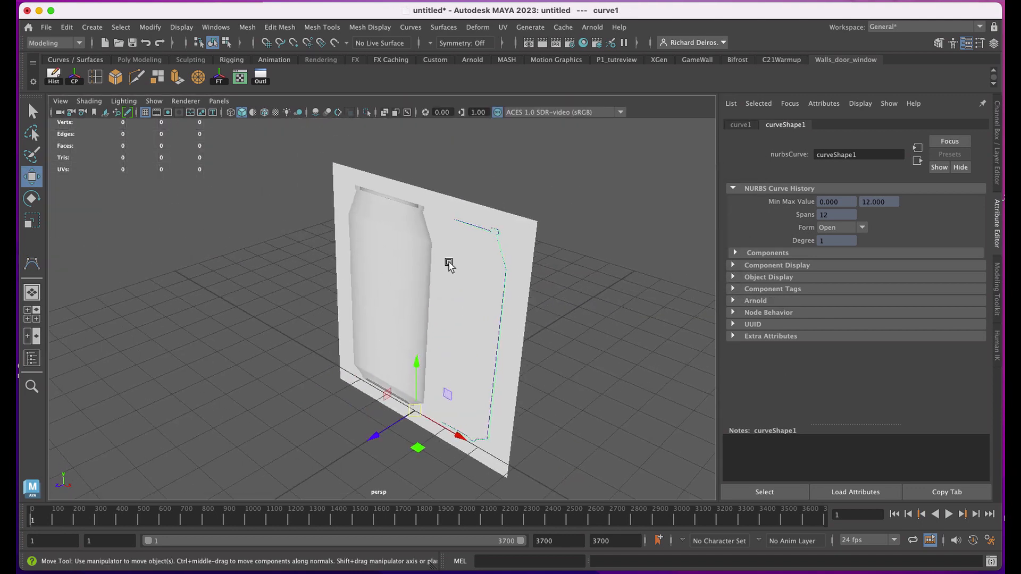
pyautogui.keyDown('alt'); pyautogui.moveTo(449, 264); pyautogui.dragTo(490, 287, button='right'); pyautogui.keyUp('alt')
pyautogui.keyDown('alt'); pyautogui.moveTo(490, 287); pyautogui.dragTo(469, 274); pyautogui.keyUp('alt')
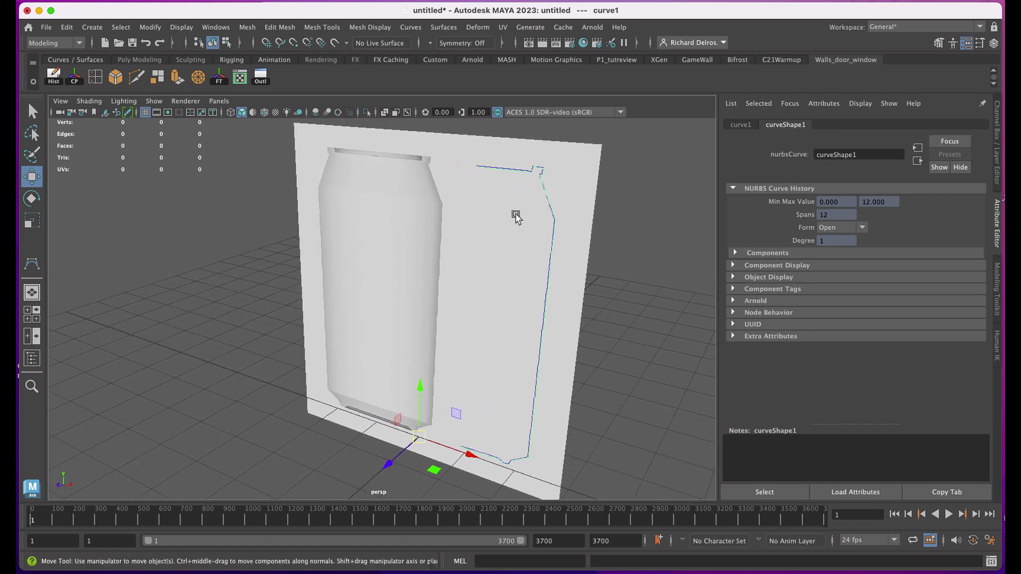
pyautogui.click(74, 80)
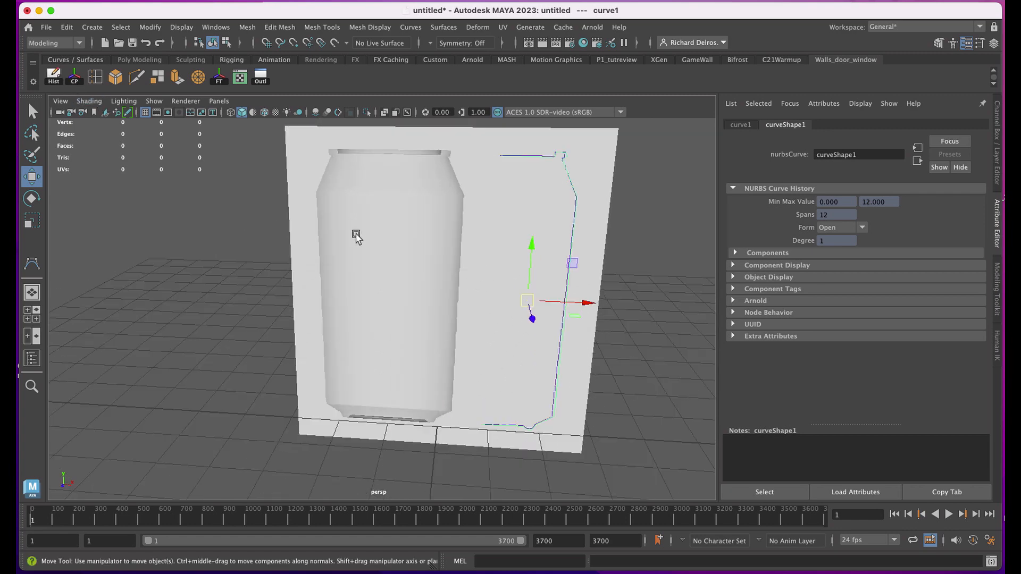
pyautogui.keyDown('alt'); pyautogui.moveTo(353, 232); pyautogui.dragTo(394, 335); pyautogui.keyUp('alt')
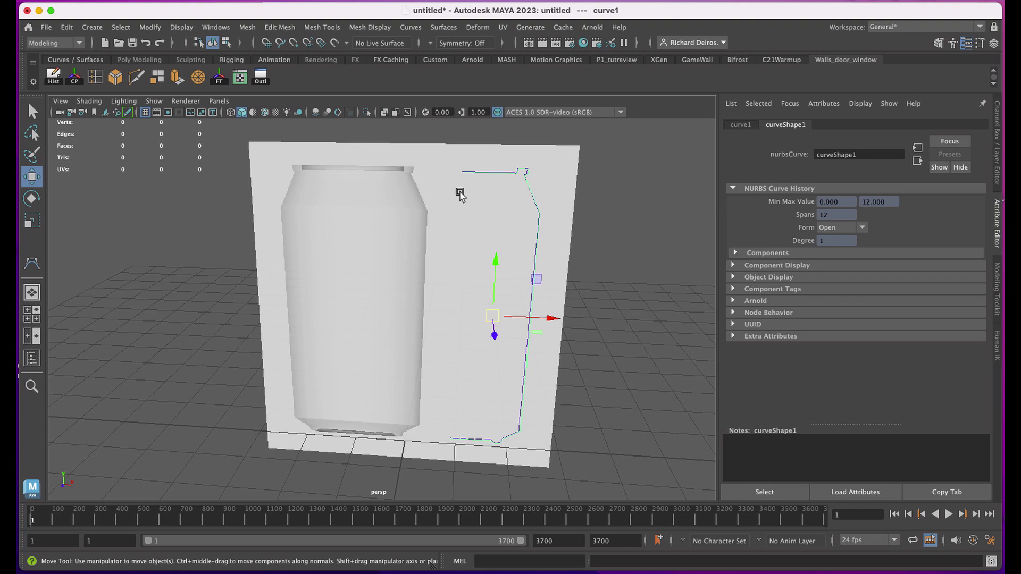
pyautogui.press('d')
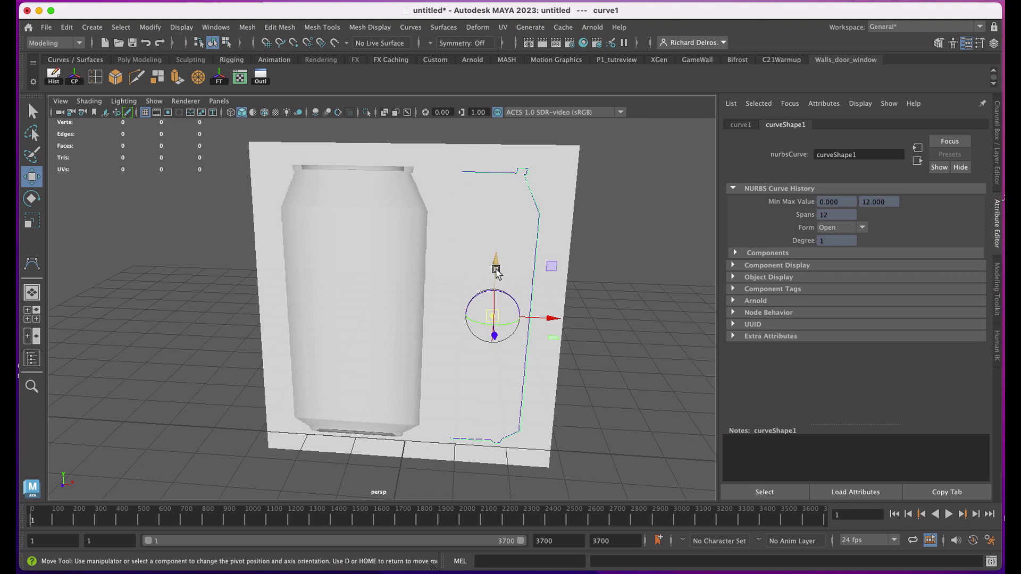
pyautogui.press('v')
pyautogui.moveTo(494, 318); pyautogui.dragTo(451, 215)
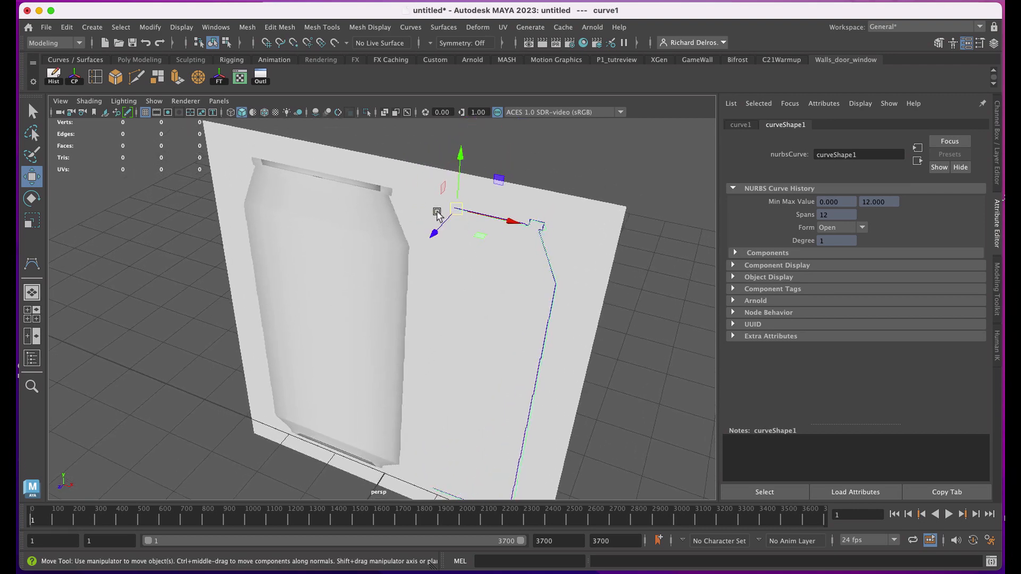
# Step: Revolve the profile curve 360 degrees around Y with 8 segments, output as quad polygons with a count of 200
pyautogui.scroll(-5, 444, 202)
pyautogui.press('space')
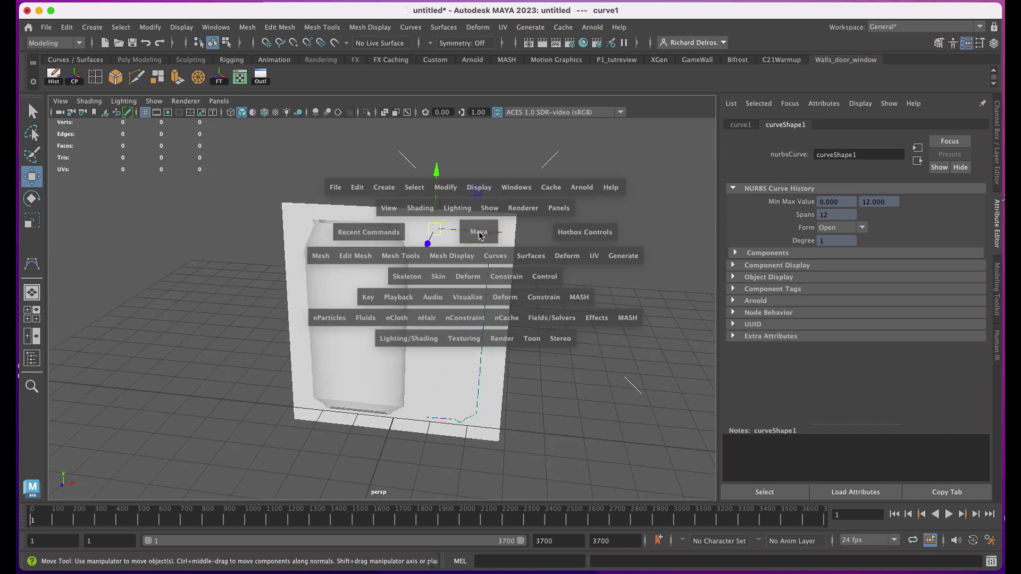
pyautogui.click(531, 259)
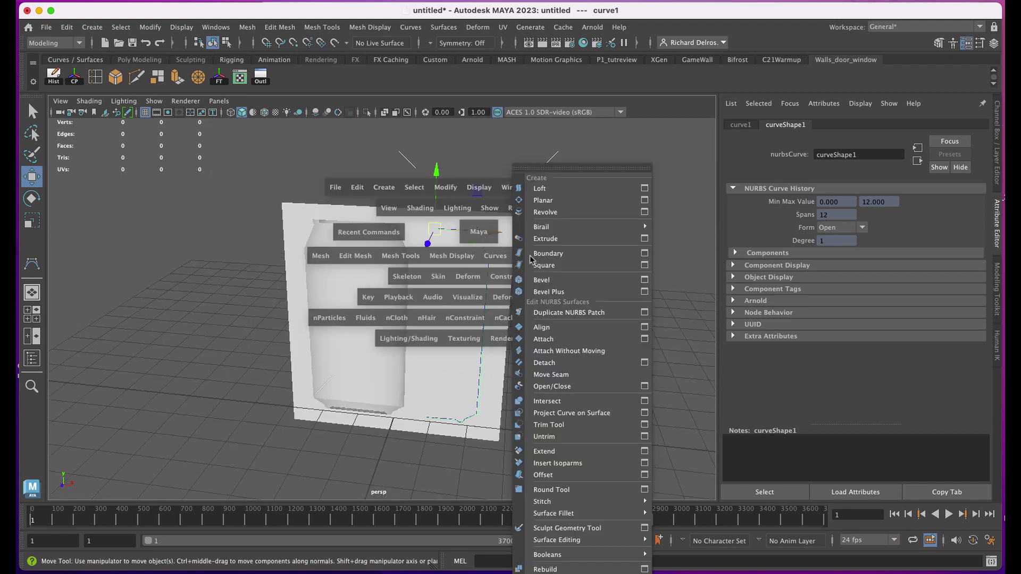
pyautogui.click(645, 212)
pyautogui.moveTo(694, 165); pyautogui.dragTo(692, 127)
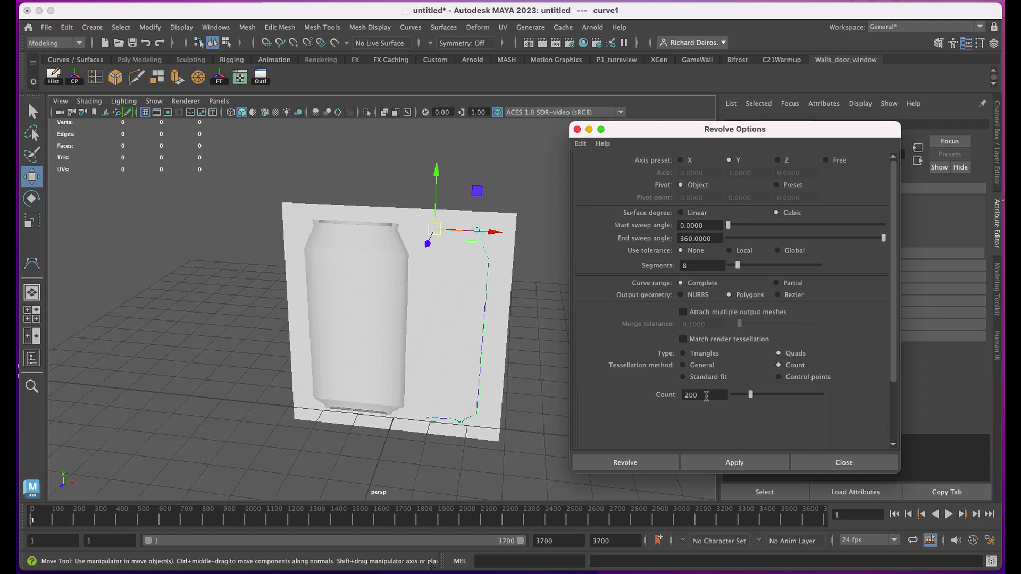
pyautogui.click(717, 463)
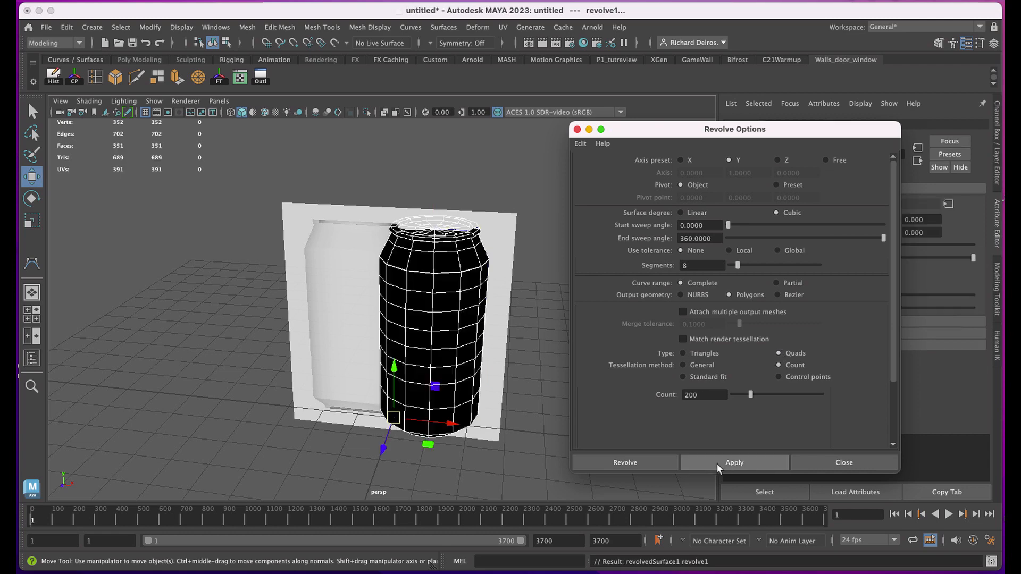
# Step: Turn on two-sided lighting in the perspective view for the revolved can
pyautogui.scroll(2, 208, 258)
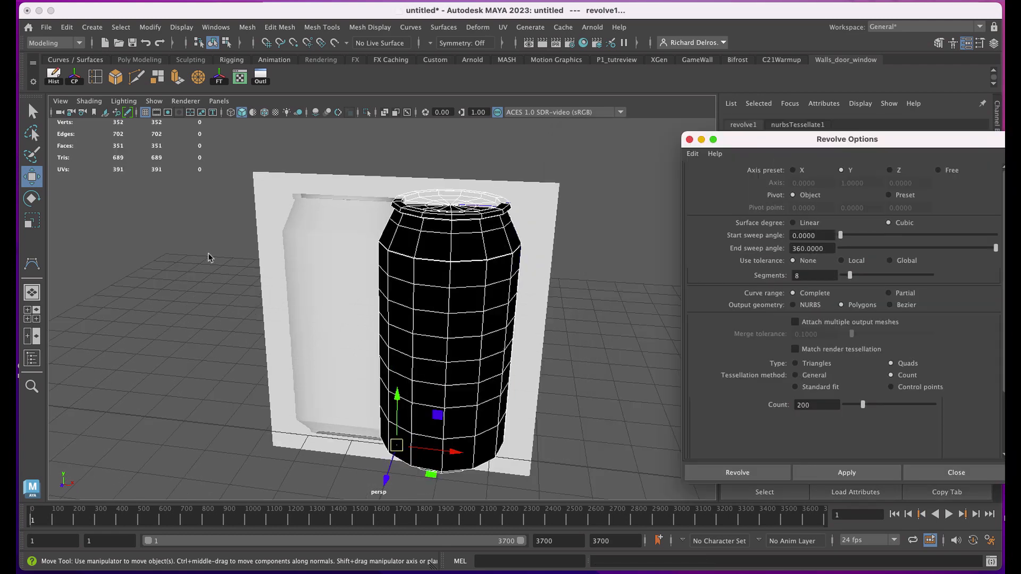
pyautogui.click(124, 102)
pyautogui.click(116, 189)
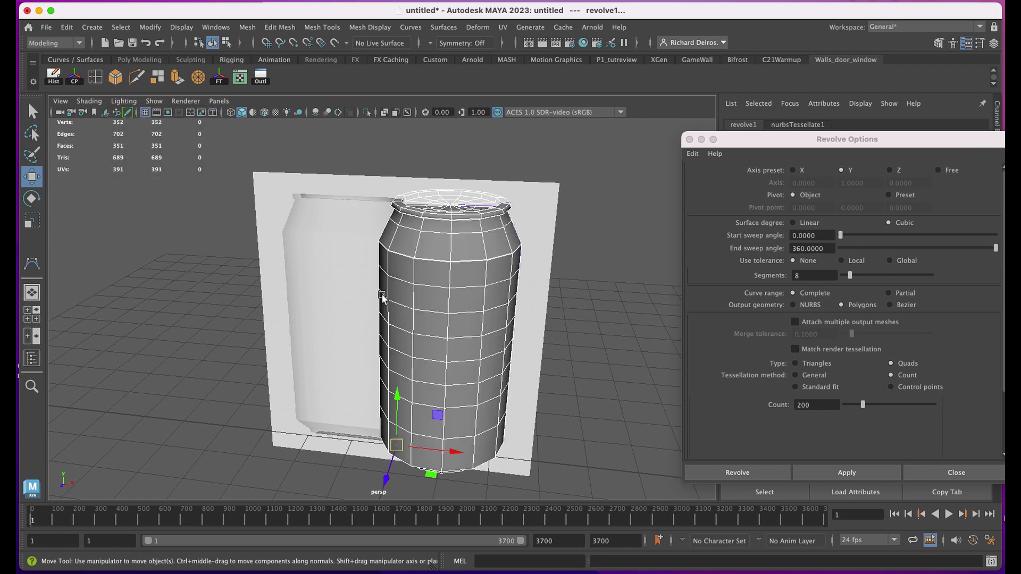
pyautogui.keyDown('alt'); pyautogui.moveTo(385, 304); pyautogui.dragTo(321, 246); pyautogui.keyUp('alt')
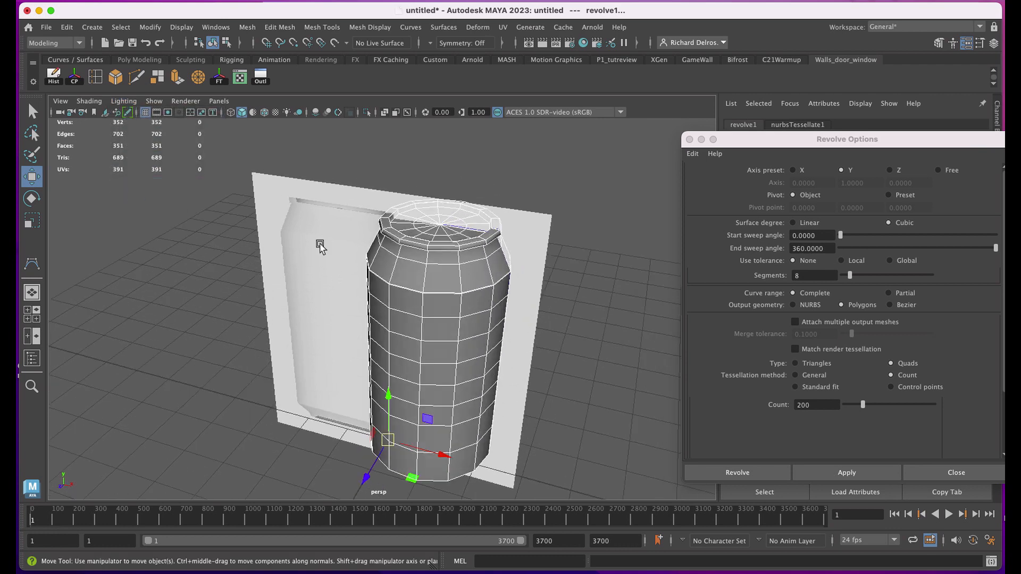
# Step: Clean up the revolved can by centering its pivot, deleting its history and freezing its transformations
pyautogui.click(79, 78)
pyautogui.click(54, 76)
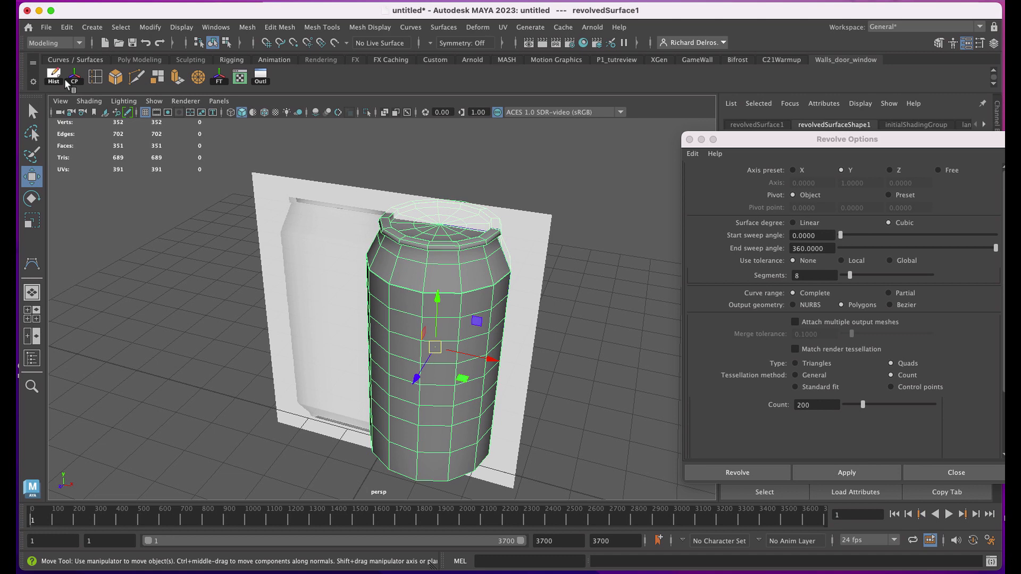
pyautogui.click(219, 80)
# Step: Move the revolved can along X, clear of the reference image plane
pyautogui.keyDown('alt'); pyautogui.moveTo(402, 245); pyautogui.dragTo(267, 179, button='middle'); pyautogui.keyUp('alt')
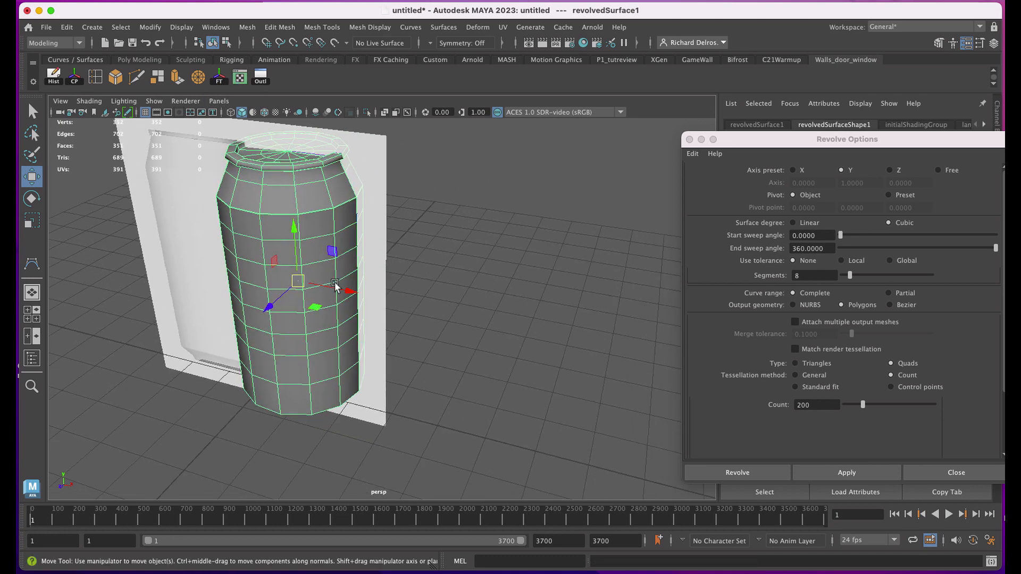
pyautogui.moveTo(346, 290); pyautogui.dragTo(547, 332)
# Step: In wireframe display, select the overlapping vertices at the middle of the can's lid and merge them to center
pyautogui.keyDown('alt'); pyautogui.moveTo(485, 230); pyautogui.dragTo(469, 301); pyautogui.keyUp('alt')
pyautogui.scroll(5, 468, 305)
pyautogui.scroll(5, 468, 305)
pyautogui.keyDown('alt'); pyautogui.moveTo(467, 303); pyautogui.dragTo(400, 238, button='middle'); pyautogui.keyUp('alt')
pyautogui.keyDown('alt'); pyautogui.moveTo(413, 212); pyautogui.dragTo(420, 303, button='right'); pyautogui.keyUp('alt')
pyautogui.keyDown('alt'); pyautogui.moveTo(417, 221); pyautogui.dragTo(431, 283); pyautogui.keyUp('alt')
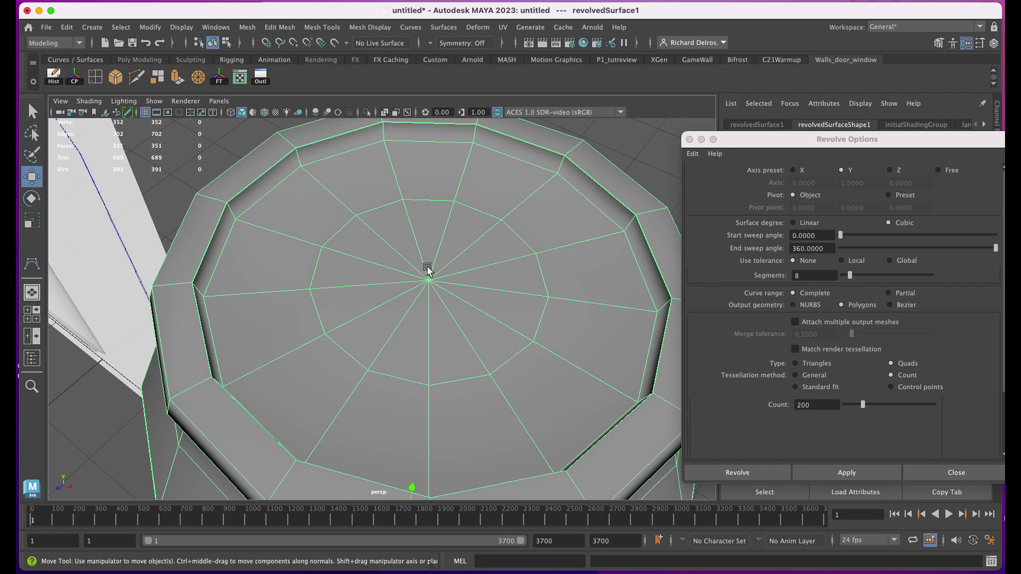
pyautogui.press('4')
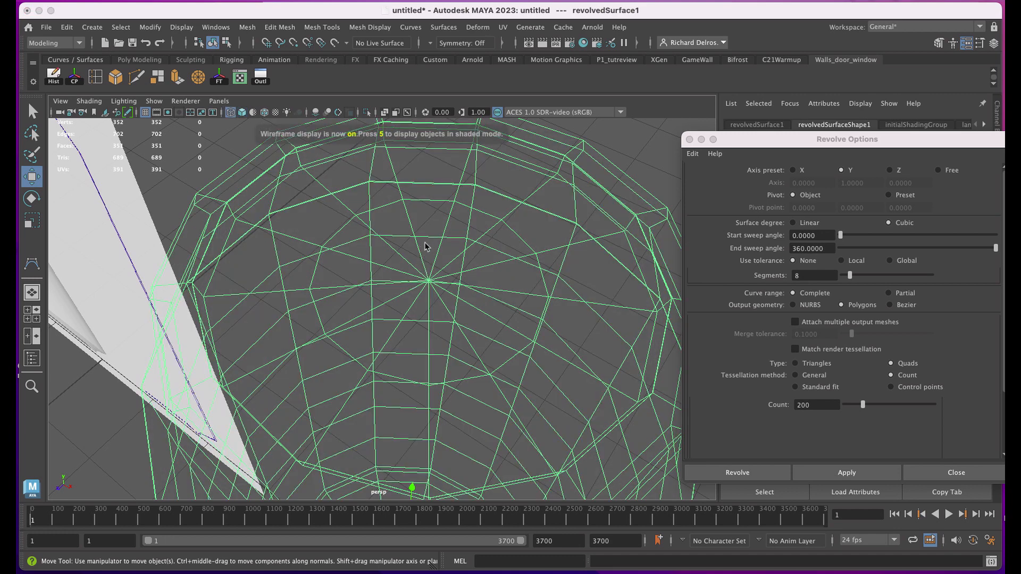
pyautogui.moveTo(424, 247); pyautogui.dragTo(398, 353, button='right')
pyautogui.keyDown('alt'); pyautogui.moveTo(398, 354); pyautogui.dragTo(393, 350); pyautogui.keyUp('alt')
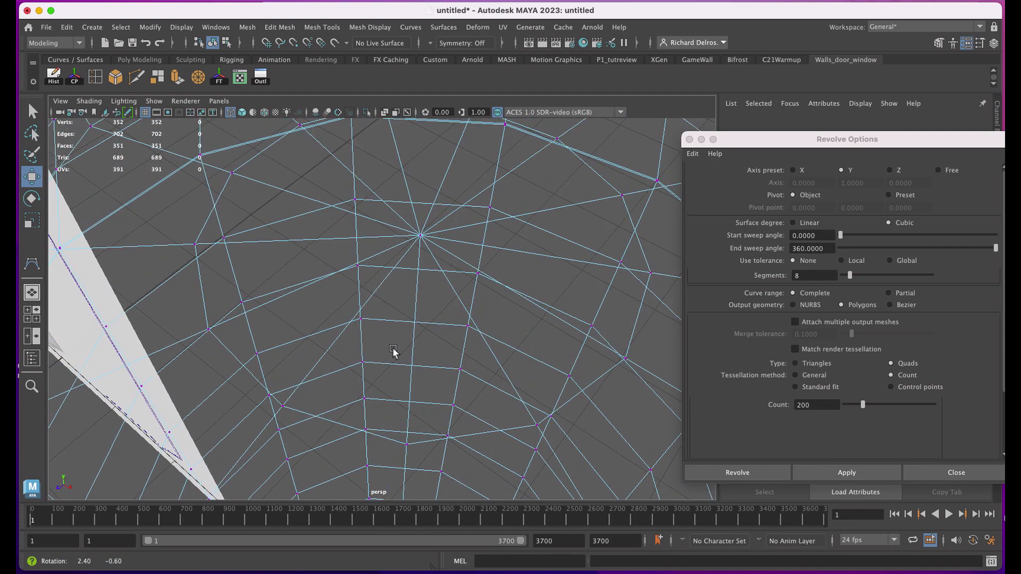
pyautogui.click(418, 233)
pyautogui.moveTo(403, 220); pyautogui.dragTo(430, 246)
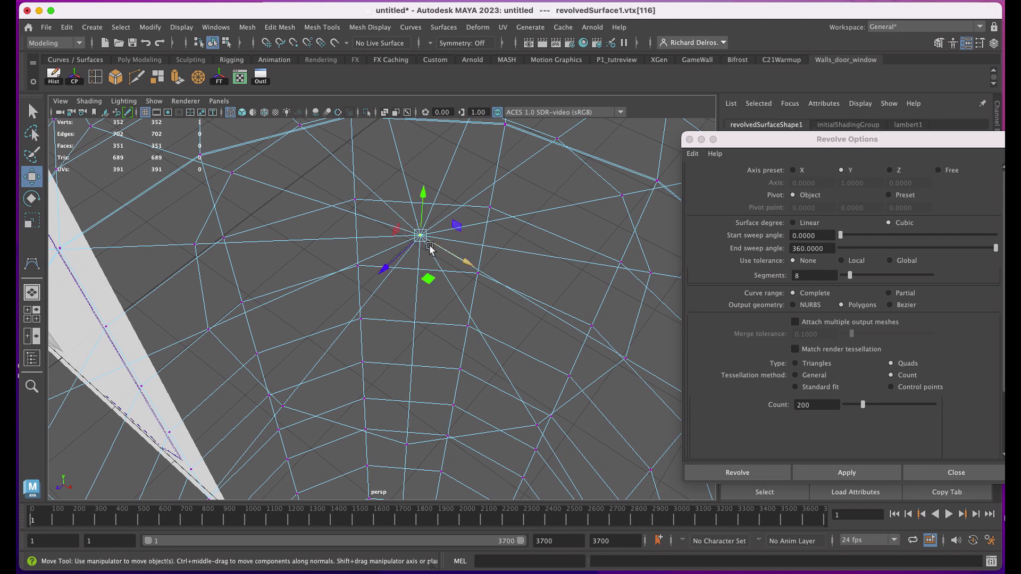
pyautogui.click(279, 27)
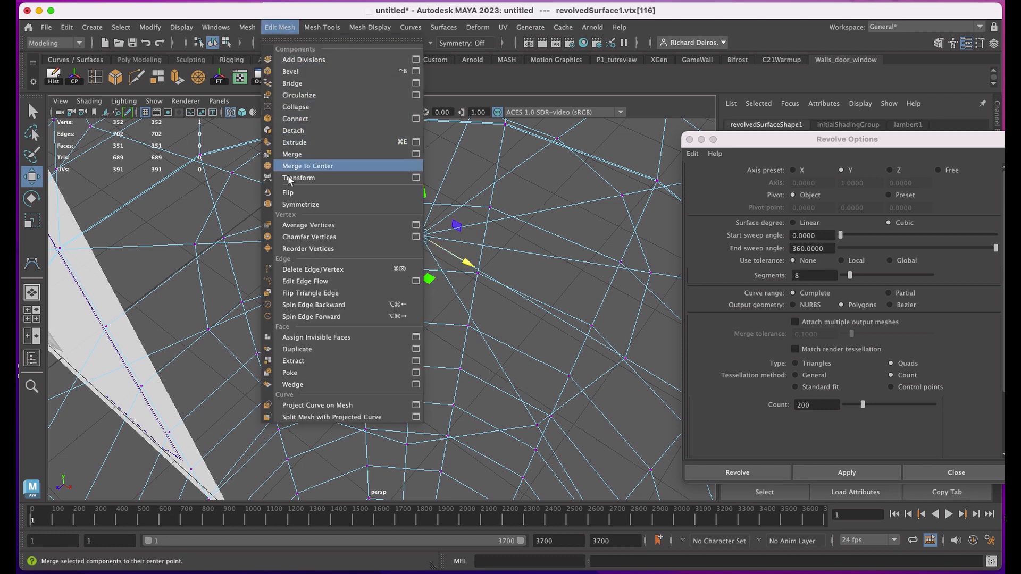
pyautogui.click(308, 165)
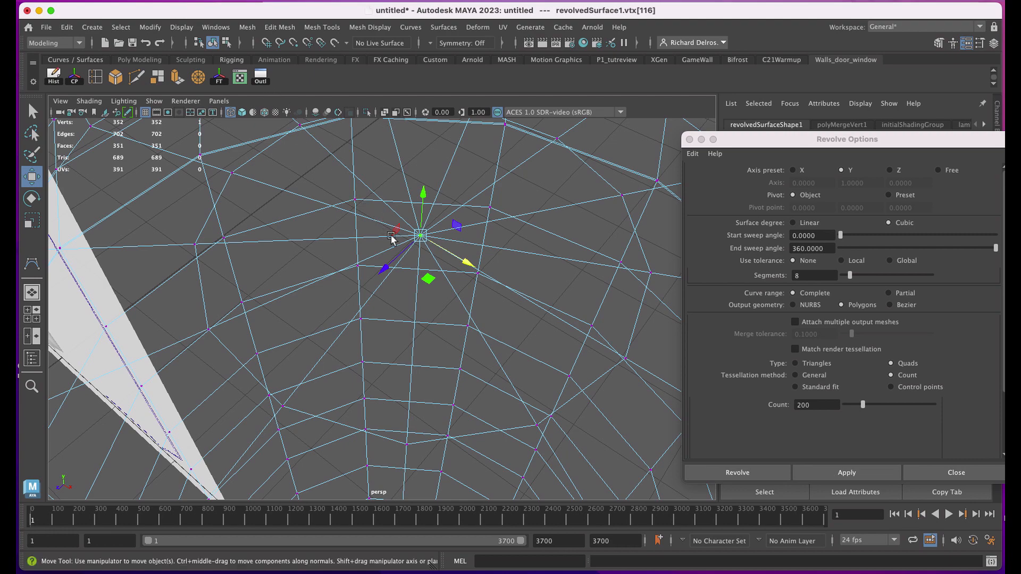
# Step: Return the can to object mode with shaded display and close the Revolve Options
pyautogui.moveTo(390, 238)
pyautogui.keyDown('alt'); pyautogui.mouseDown()
pyautogui.moveTo(410, 183)
pyautogui.moveTo(360, 196)
pyautogui.moveTo(434, 261)
pyautogui.moveTo(388, 296)
pyautogui.moveTo(417, 335)
pyautogui.moveTo(383, 219)
pyautogui.mouseUp(); pyautogui.keyUp('alt')
pyautogui.press('F8')
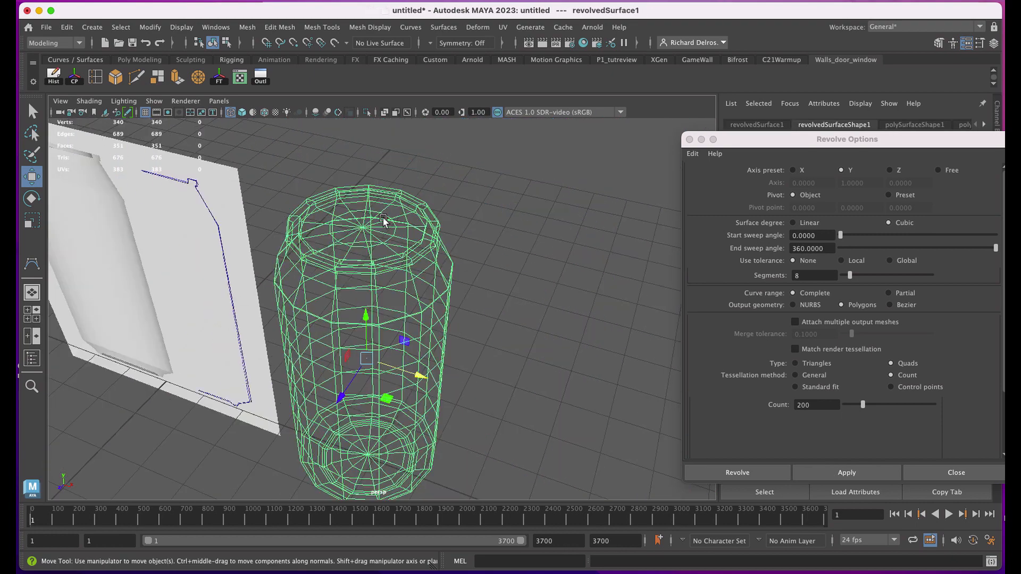
pyautogui.press('5')
pyautogui.keyDown('alt'); pyautogui.moveTo(373, 296); pyautogui.dragTo(402, 319); pyautogui.keyUp('alt')
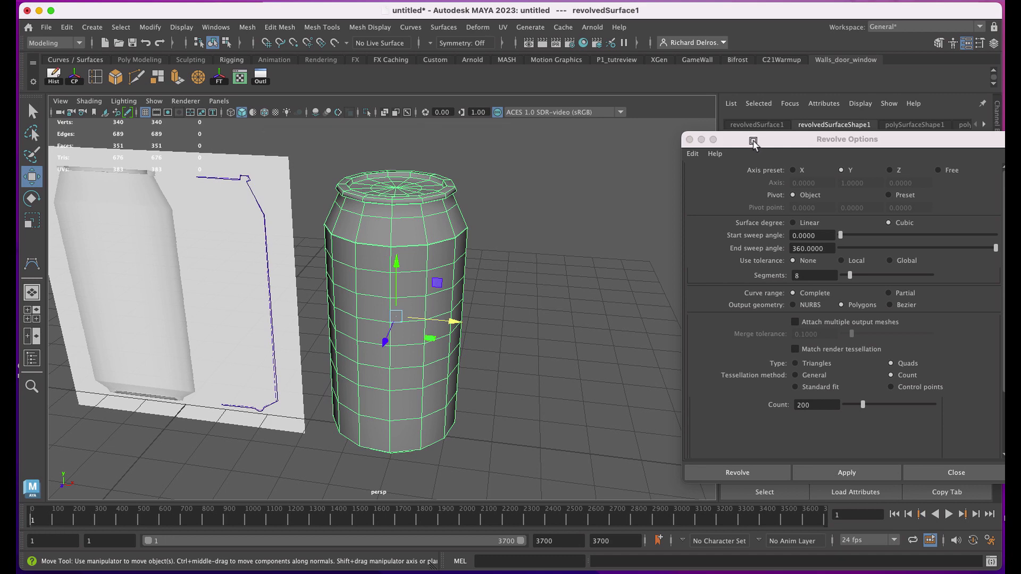
pyautogui.moveTo(752, 139); pyautogui.dragTo(711, 130)
pyautogui.click(649, 130)
# Step: Assign a new Arnold aiStandardSurface material to the can and name it "can"
pyautogui.rightClick(406, 178)
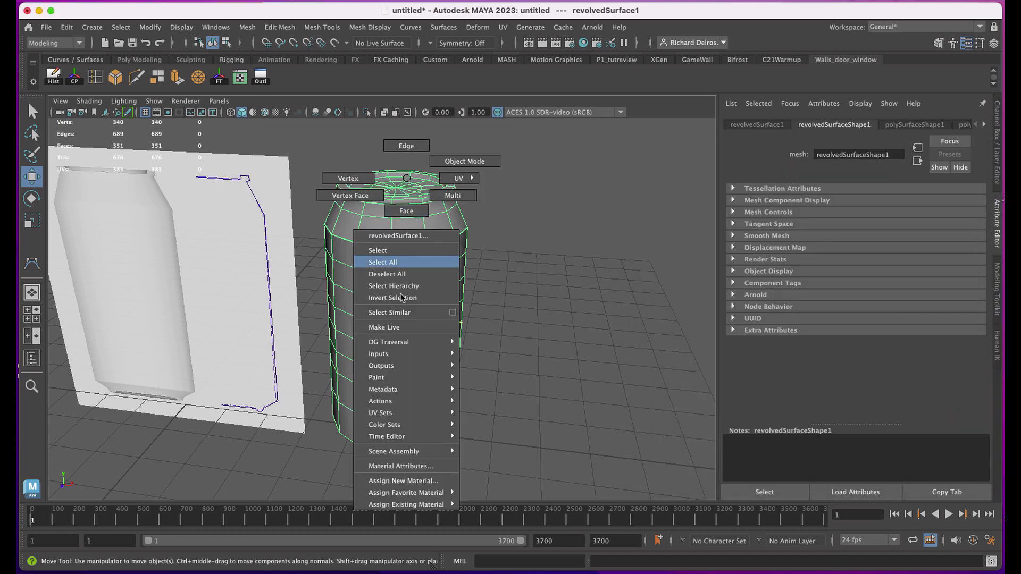
pyautogui.click(404, 480)
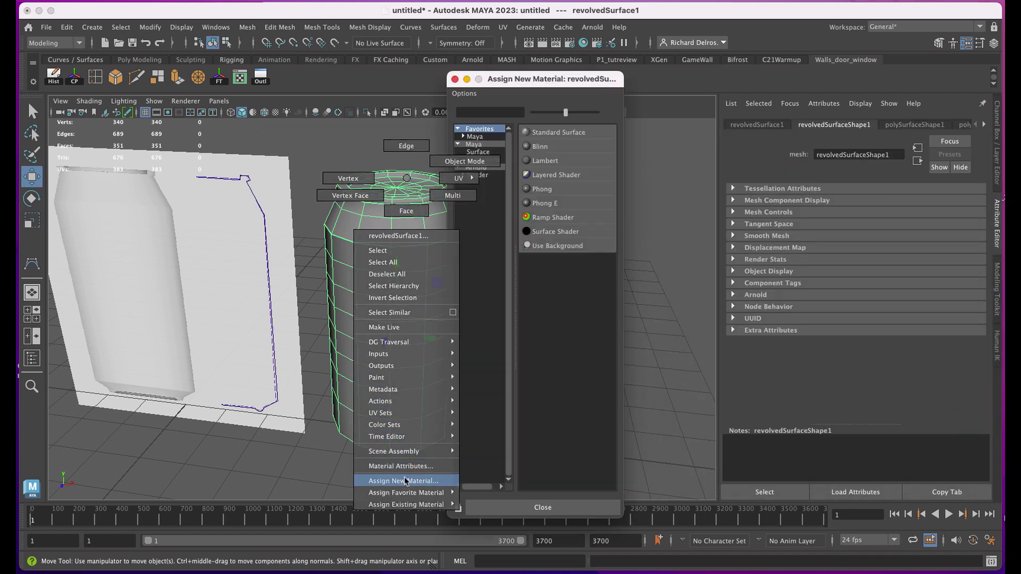
pyautogui.click(485, 167)
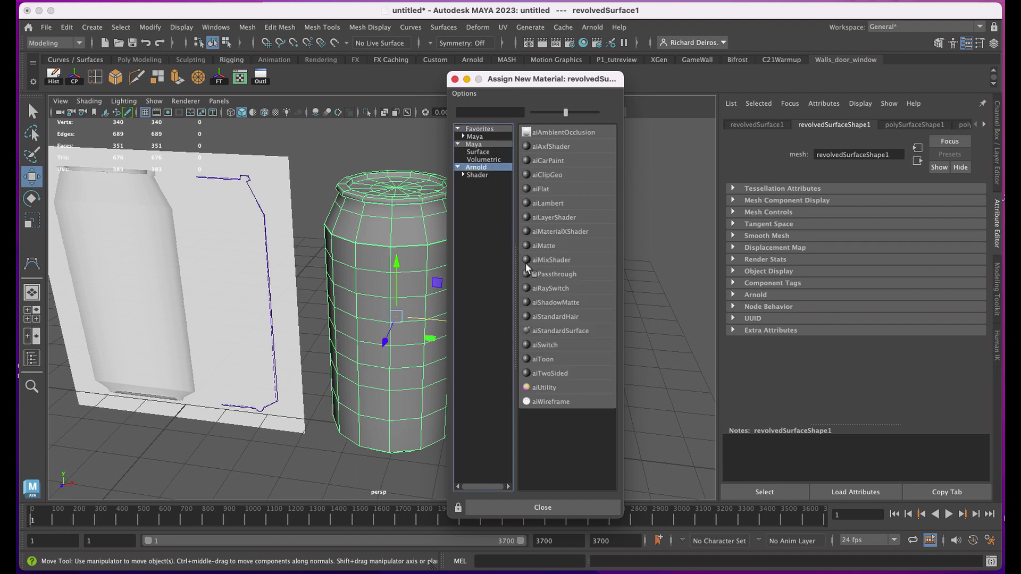
pyautogui.click(547, 331)
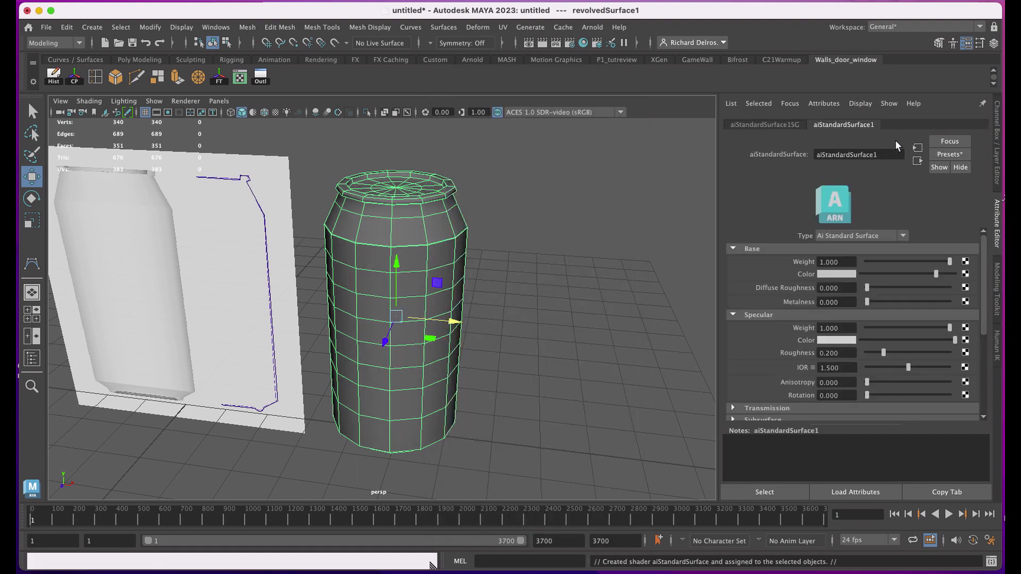
pyautogui.doubleClick(881, 153)
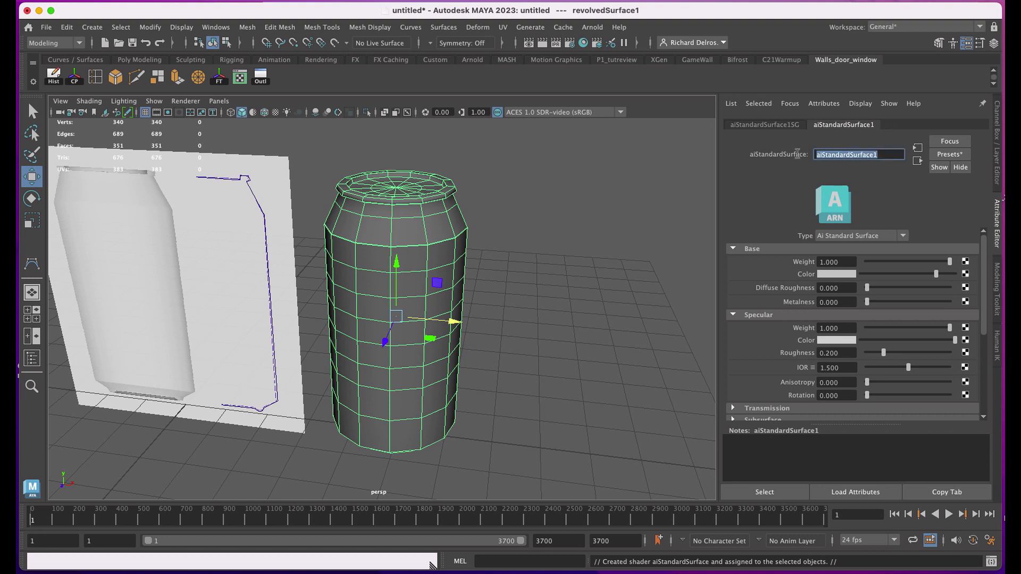
pyautogui.write('can')
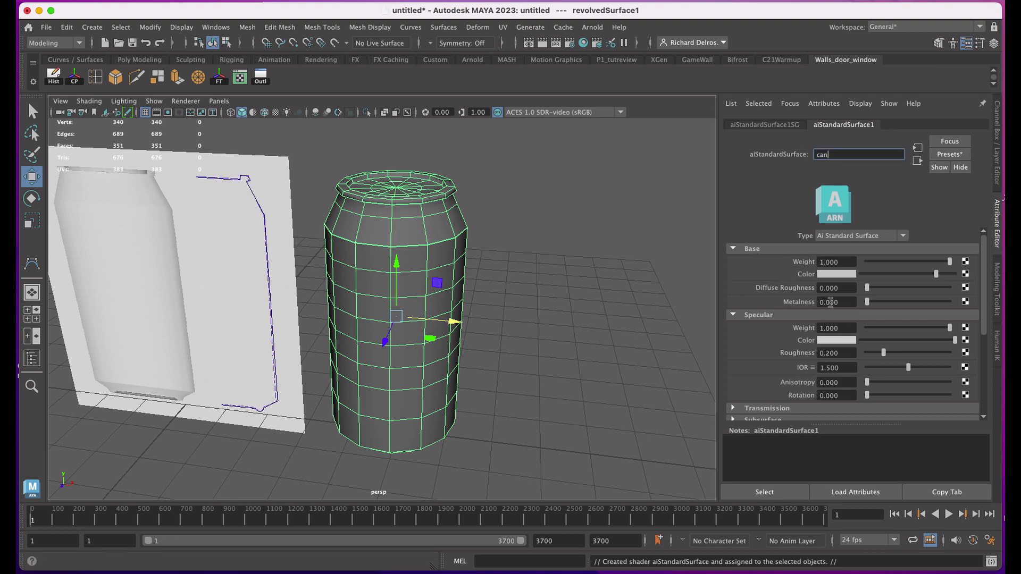
# Step: Connect a Checker texture to the can material's base color and turn on textured display
pyautogui.click(966, 274)
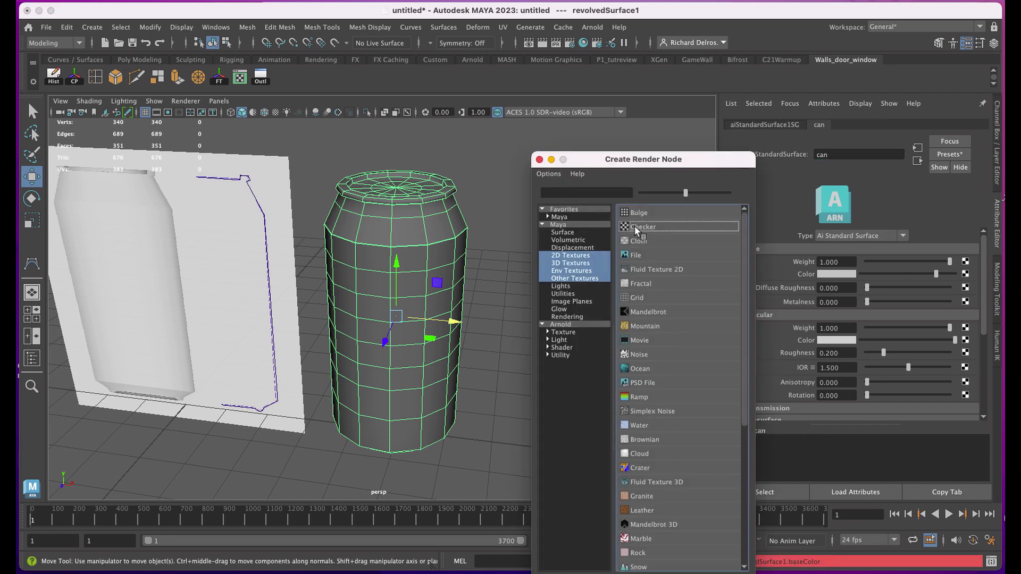
pyautogui.click(429, 236)
pyautogui.press('6')
pyautogui.moveTo(449, 228); pyautogui.dragTo(431, 250, button='right')
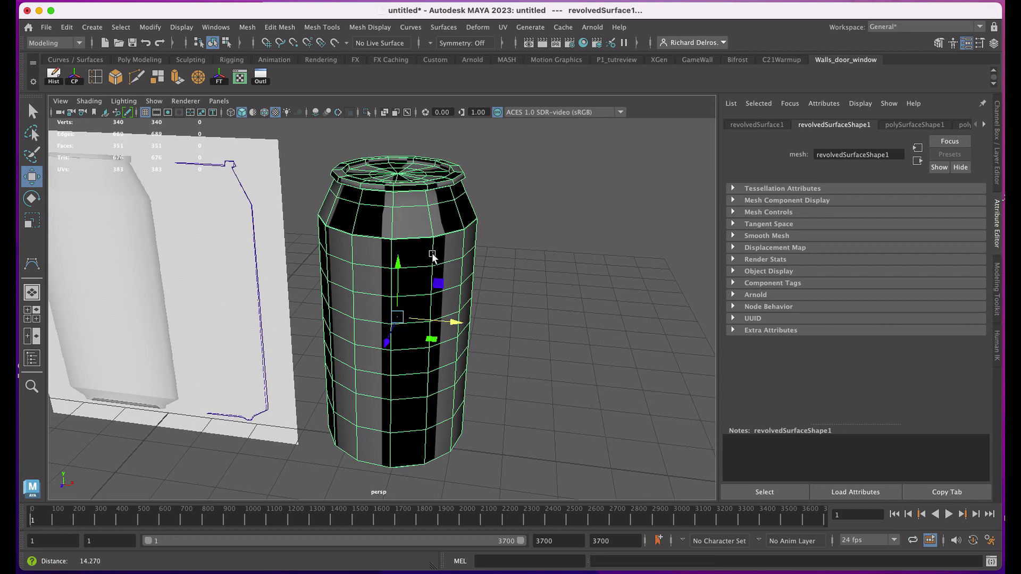
# Step: Apply a cylindrical UV projection to the whole can
pyautogui.press('space')
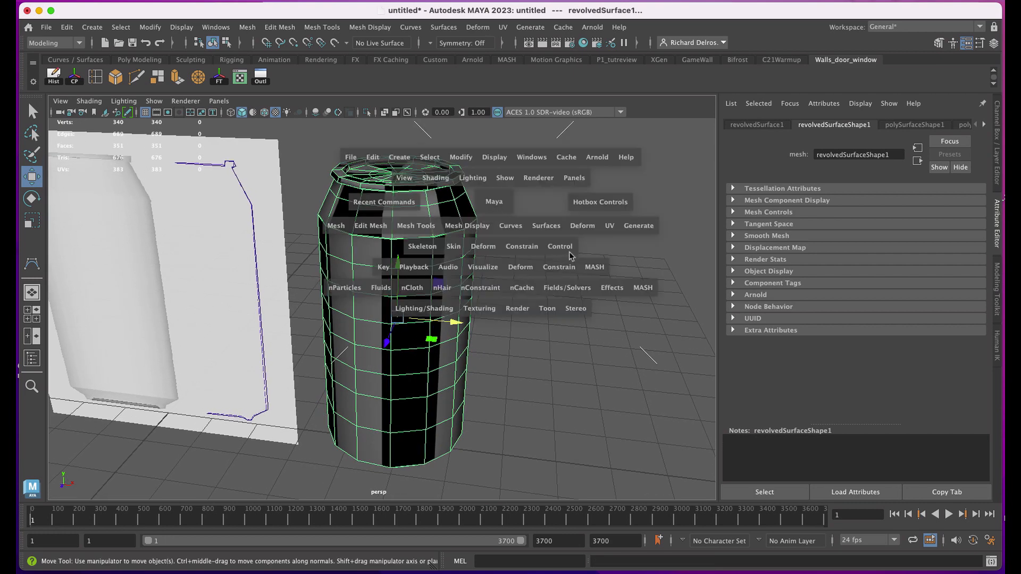
pyautogui.click(609, 227)
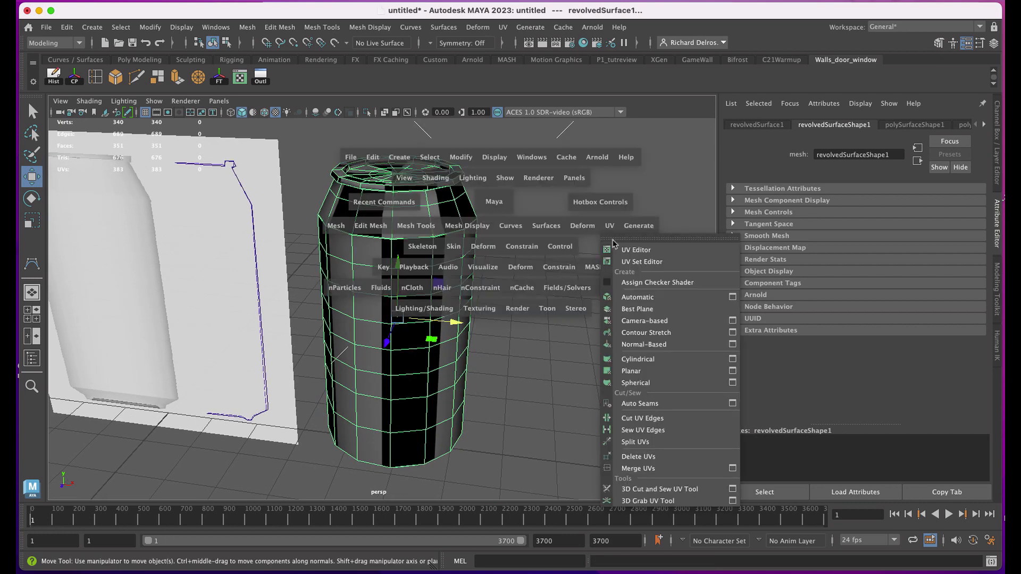
pyautogui.click(631, 360)
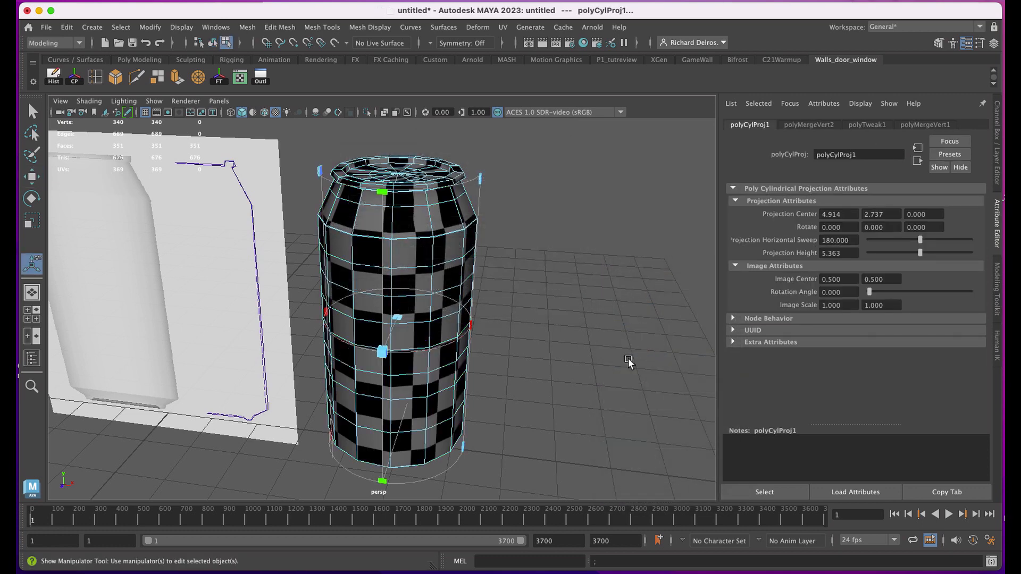
# Step: Open the UV Editor for the can and stretch the projected UV layout vertically beyond the 0–1 tile
pyautogui.keyDown('alt'); pyautogui.moveTo(522, 348); pyautogui.dragTo(469, 341); pyautogui.keyUp('alt')
pyautogui.scroll(3, 508, 330)
pyautogui.keyDown('alt'); pyautogui.moveTo(536, 275); pyautogui.dragTo(463, 242, button='right'); pyautogui.keyUp('alt')
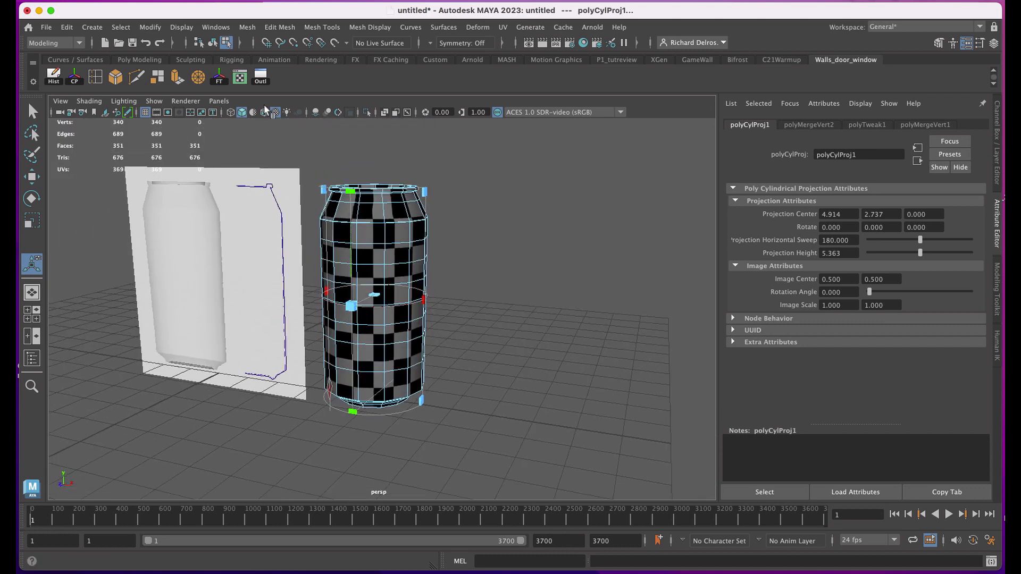
pyautogui.click(503, 29)
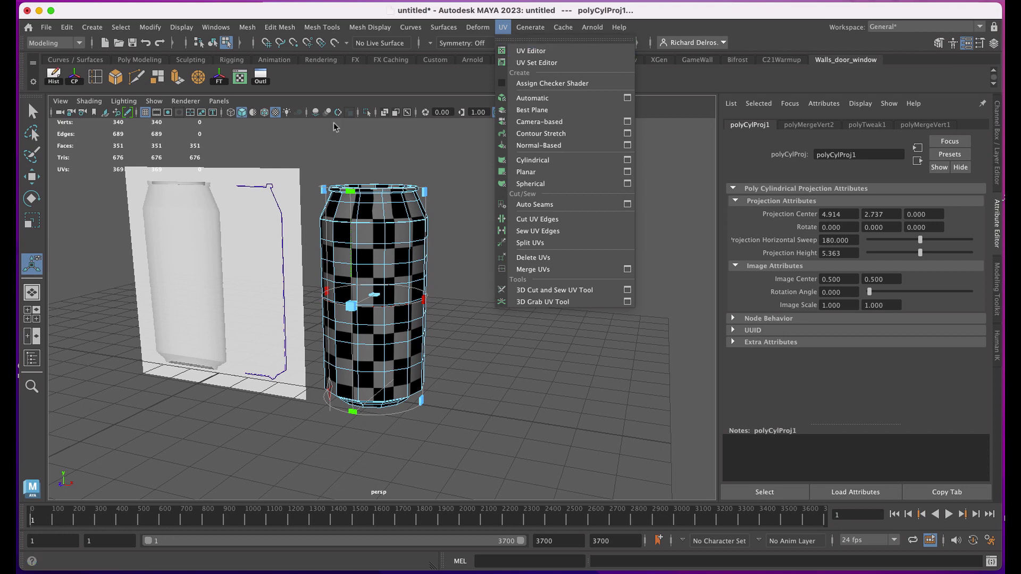
pyautogui.click(251, 150)
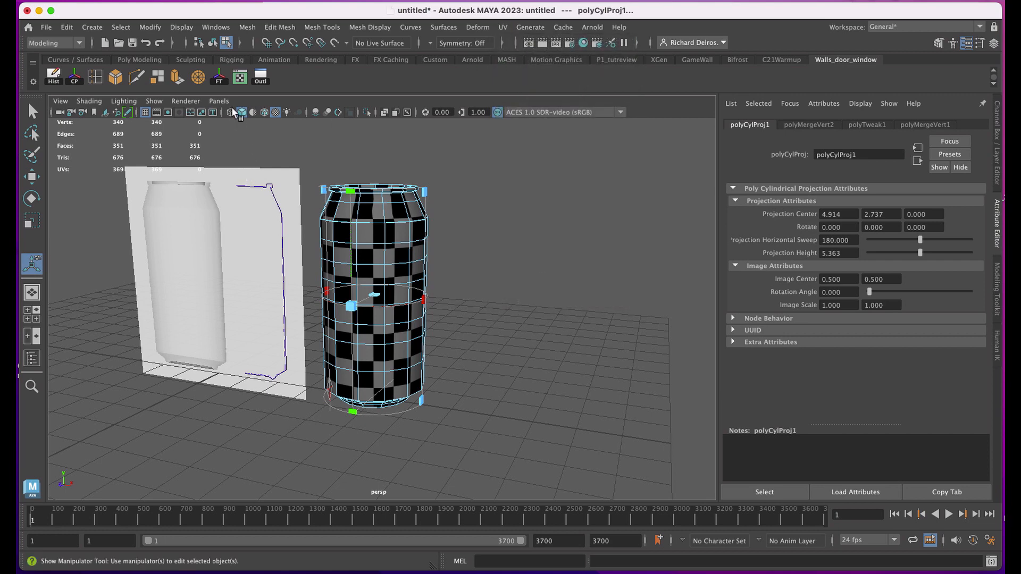
pyautogui.click(241, 79)
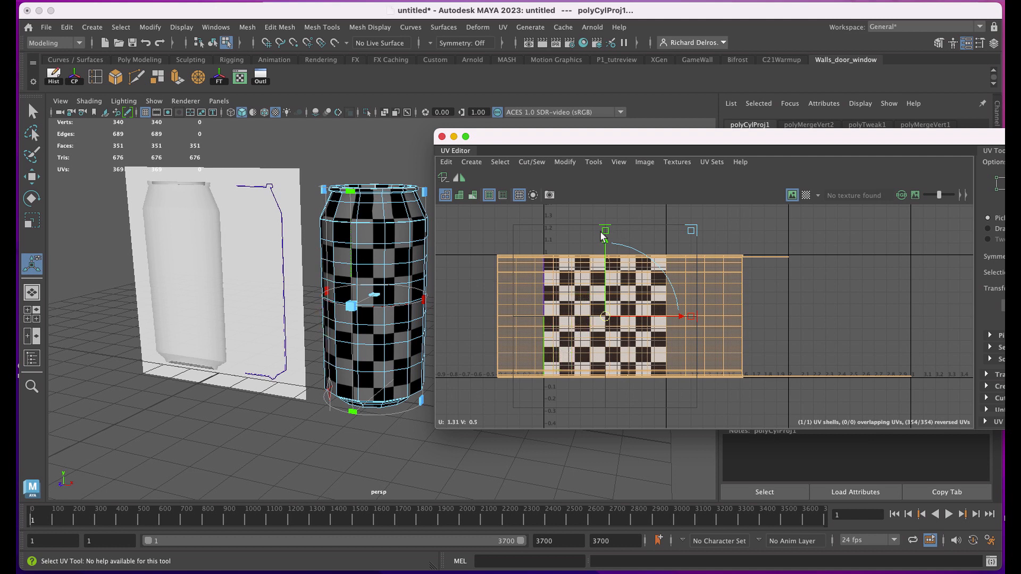
pyautogui.moveTo(605, 232); pyautogui.dragTo(600, 203)
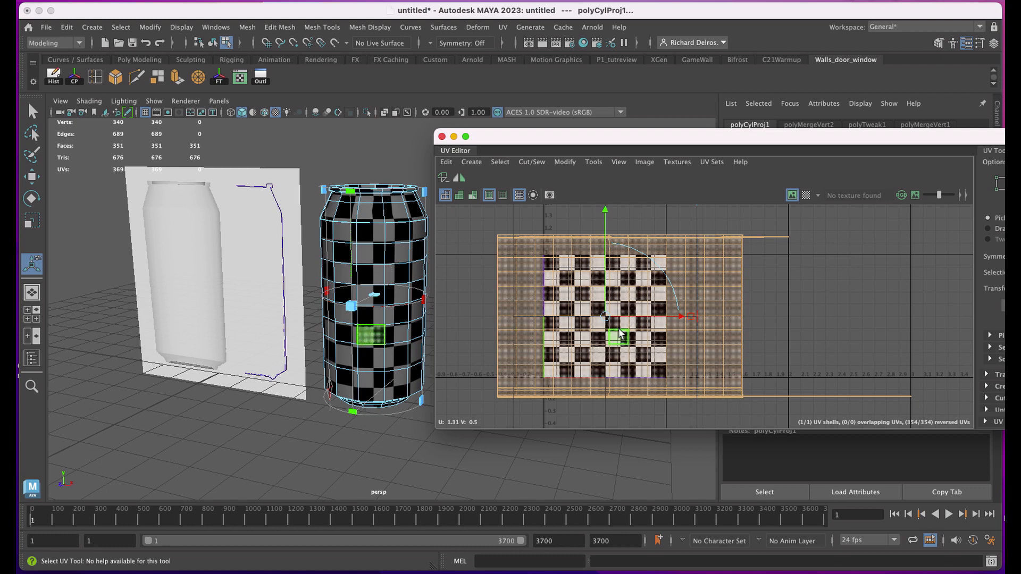
# Step: Scale the can's UV shell down uniformly and place it inside the checkered 0–1 tile
pyautogui.press('r')
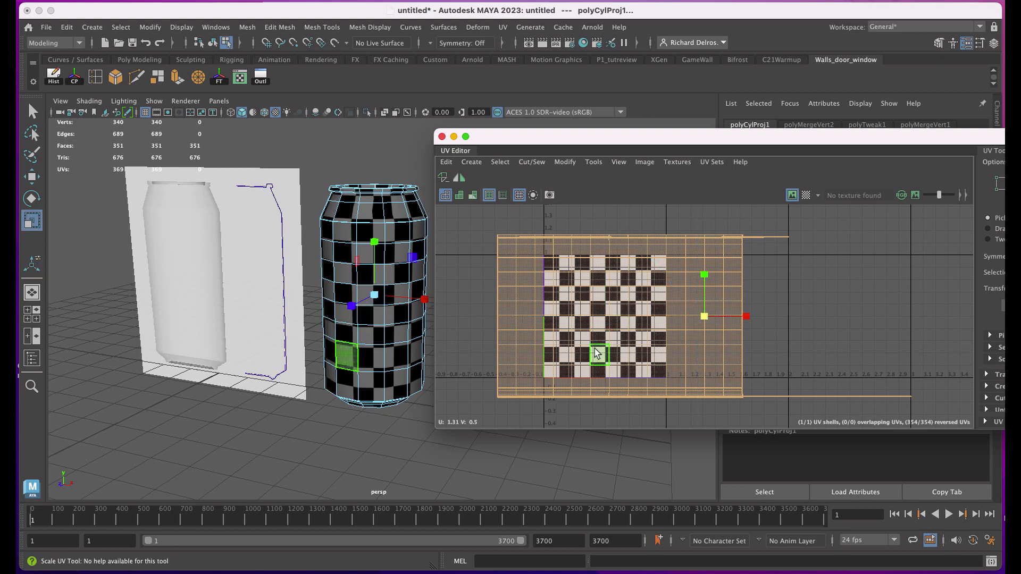
pyautogui.moveTo(702, 317); pyautogui.dragTo(610, 327)
pyautogui.press('w')
pyautogui.scroll(2, 609, 326)
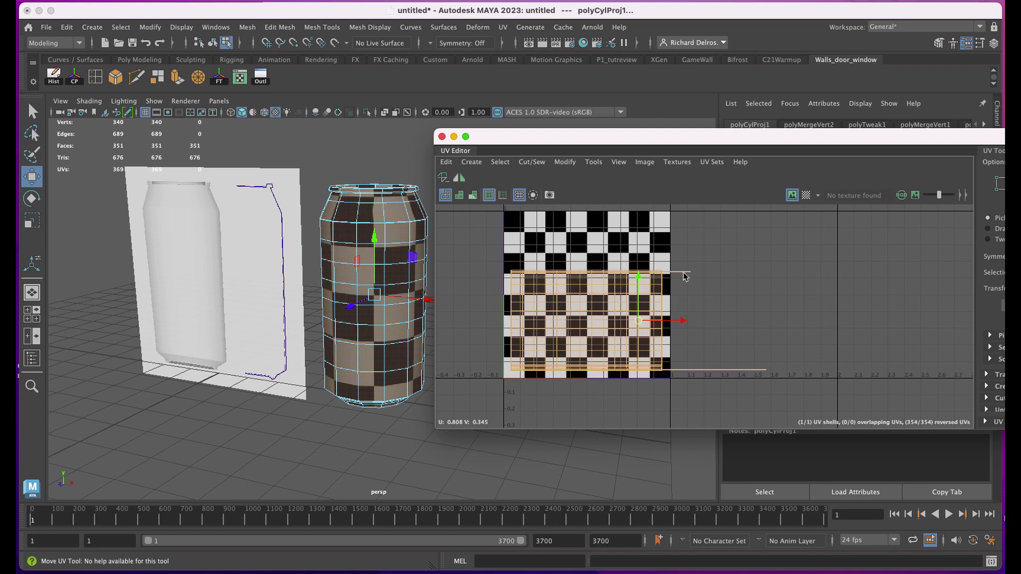
# Step: Move the two stray UVs sticking out of the shell's upper and lower right corners back to its edge
pyautogui.moveTo(683, 271); pyautogui.dragTo(735, 272, button='right')
pyautogui.moveTo(708, 252)
pyautogui.mouseDown()
pyautogui.moveTo(684, 281)
pyautogui.moveTo(707, 269)
pyautogui.mouseUp()
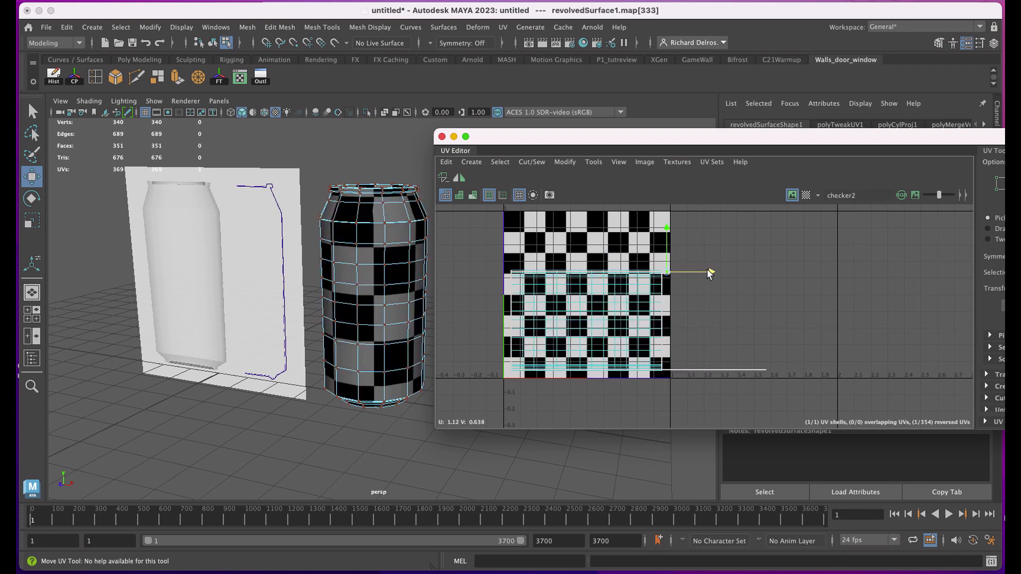
pyautogui.click(766, 376)
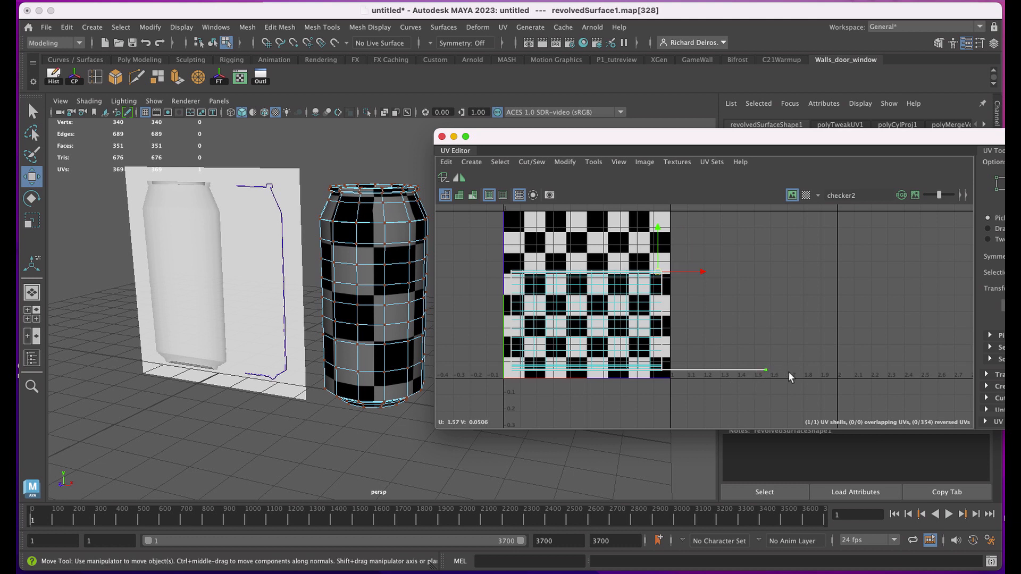
pyautogui.press('w')
pyautogui.moveTo(810, 367); pyautogui.dragTo(700, 372)
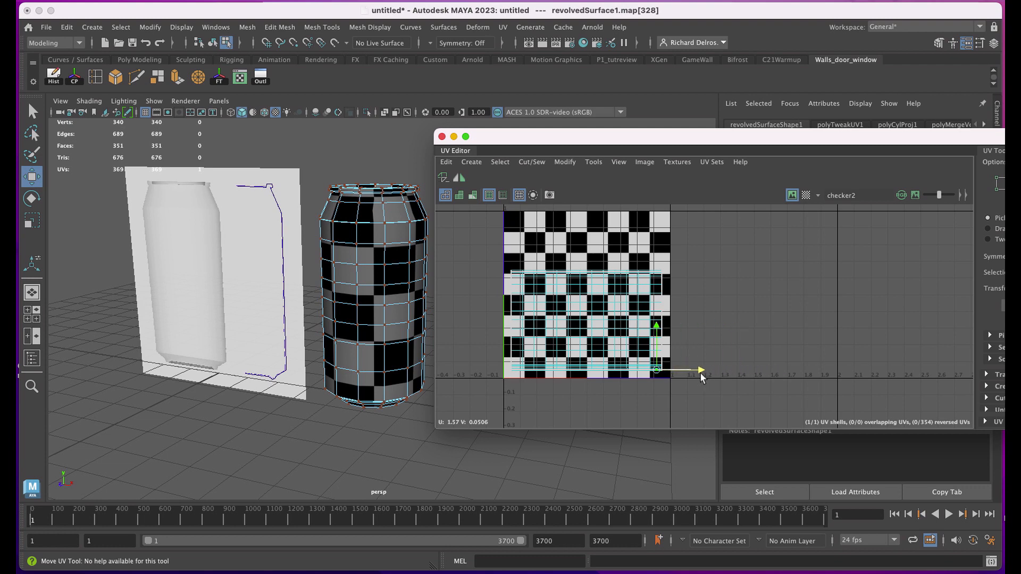
# Step: Return the can to object mode and show it in shaded display without textures, viewed from above
pyautogui.moveTo(540, 143); pyautogui.dragTo(568, 144)
pyautogui.moveTo(365, 209); pyautogui.dragTo(415, 196, button='right')
pyautogui.keyDown('alt'); pyautogui.moveTo(397, 214); pyautogui.dragTo(381, 298); pyautogui.keyUp('alt')
pyautogui.keyDown('alt'); pyautogui.moveTo(361, 319); pyautogui.dragTo(426, 358, button='right'); pyautogui.keyUp('alt')
pyautogui.keyDown('alt'); pyautogui.moveTo(431, 345); pyautogui.dragTo(404, 272); pyautogui.keyUp('alt')
pyautogui.press('5')
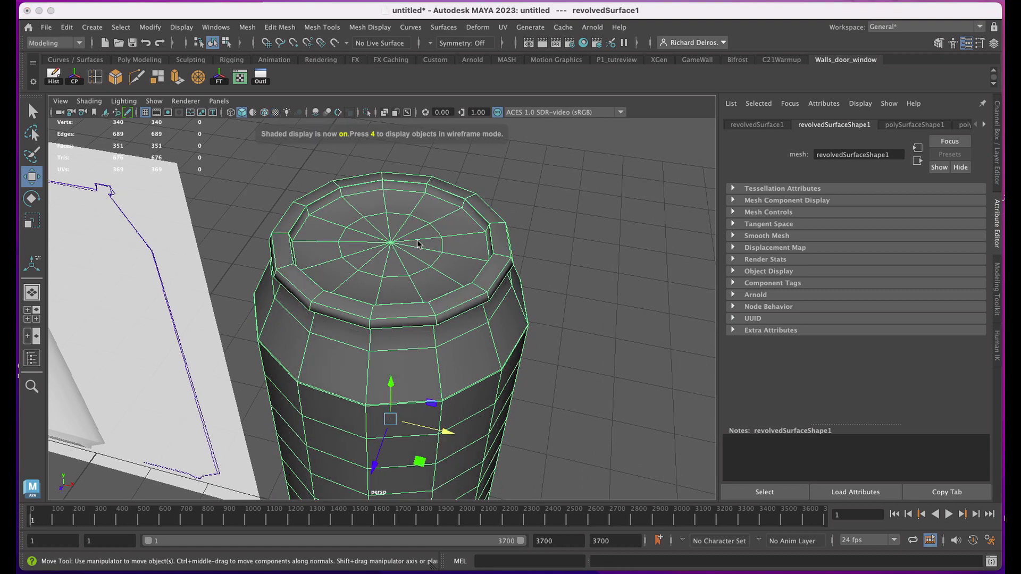
# Step: In face mode, select all the triangular faces around the center of the can's lid
pyautogui.rightClick(418, 244)
pyautogui.moveTo(417, 243); pyautogui.dragTo(416, 261, button='right')
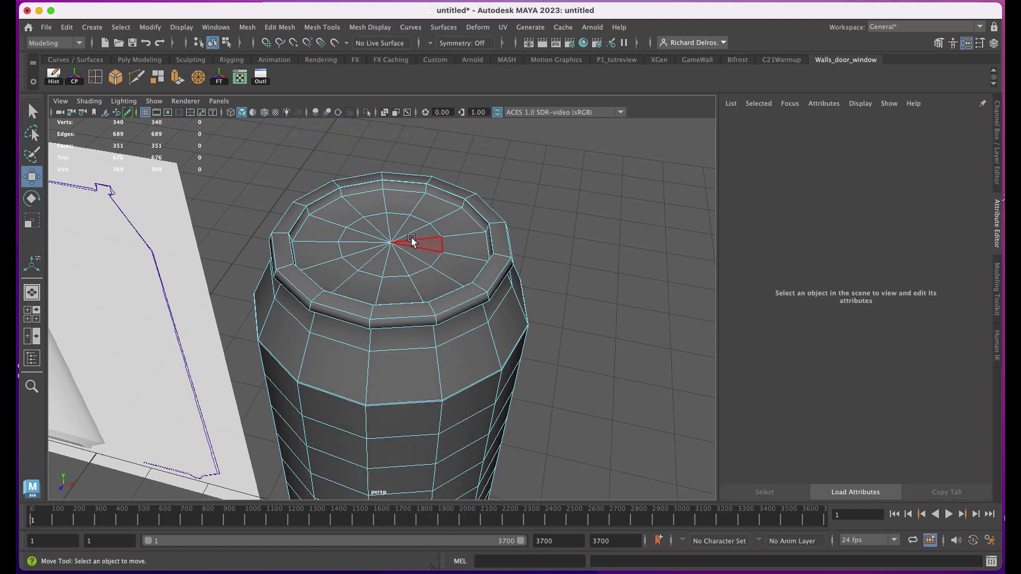
pyautogui.keyDown('alt'); pyautogui.moveTo(409, 233); pyautogui.dragTo(404, 301); pyautogui.keyUp('alt')
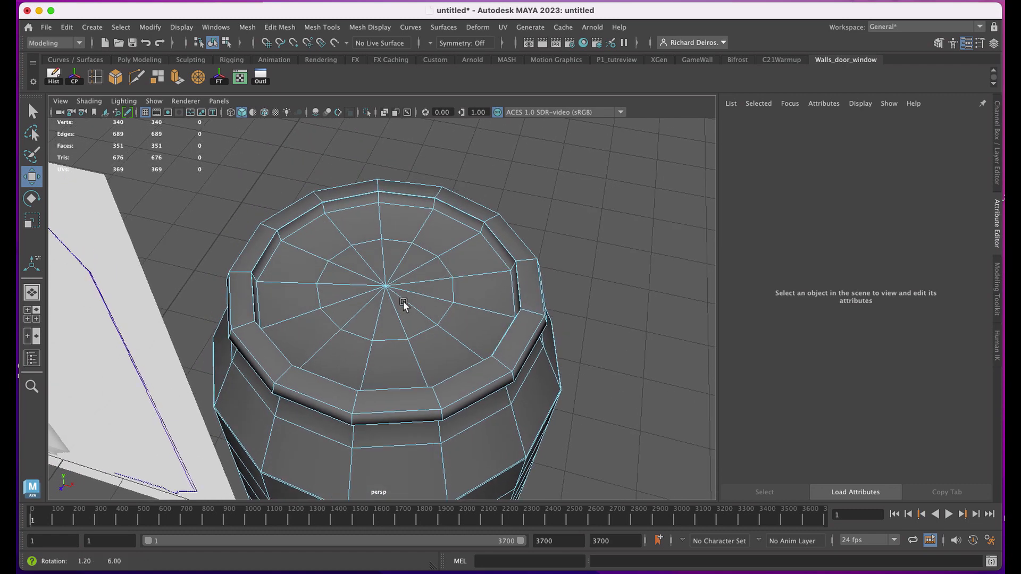
pyautogui.click(410, 268)
pyautogui.keyDown('shift'); pyautogui.click(395, 256); pyautogui.keyUp('shift')
pyautogui.keyDown('shift'); pyautogui.click(374, 257); pyautogui.keyUp('shift')
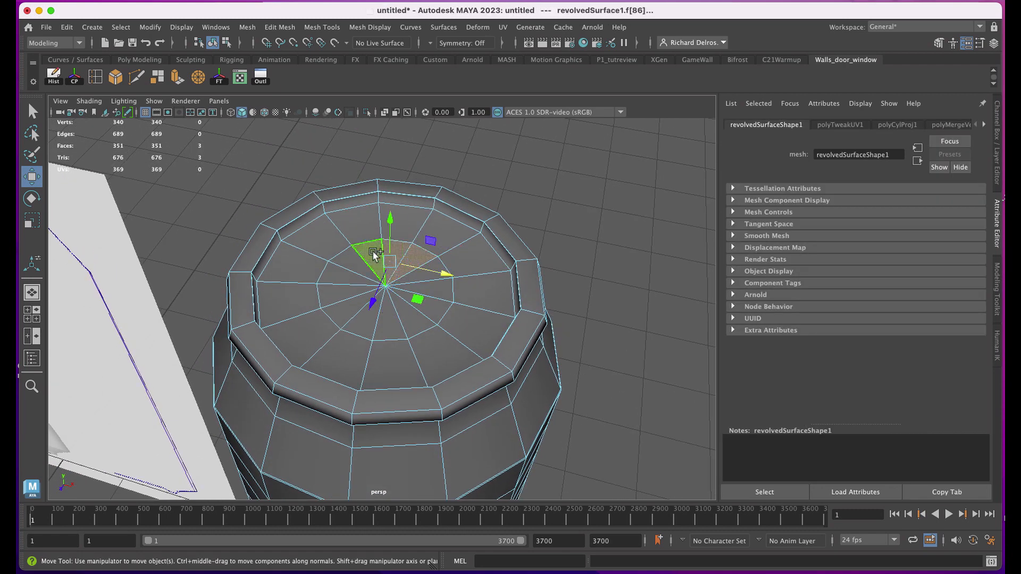
pyautogui.keyDown('shift'); pyautogui.click(355, 264); pyautogui.keyUp('shift')
pyautogui.keyDown('shift'); pyautogui.click(339, 277); pyautogui.keyUp('shift')
pyautogui.keyDown('shift'); pyautogui.click(336, 309); pyautogui.keyUp('shift')
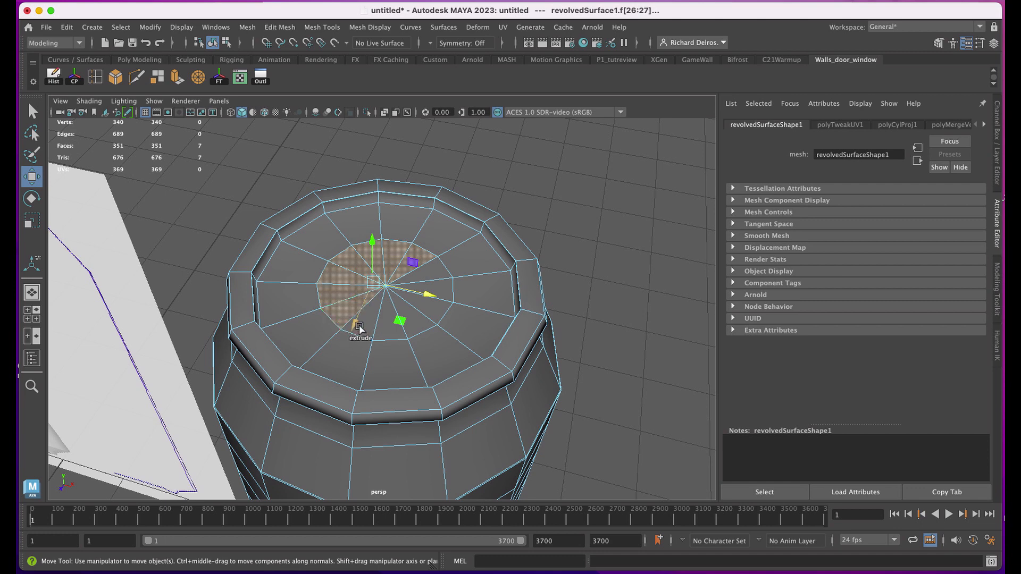
pyautogui.keyDown('shift'); pyautogui.click(372, 317); pyautogui.keyUp('shift')
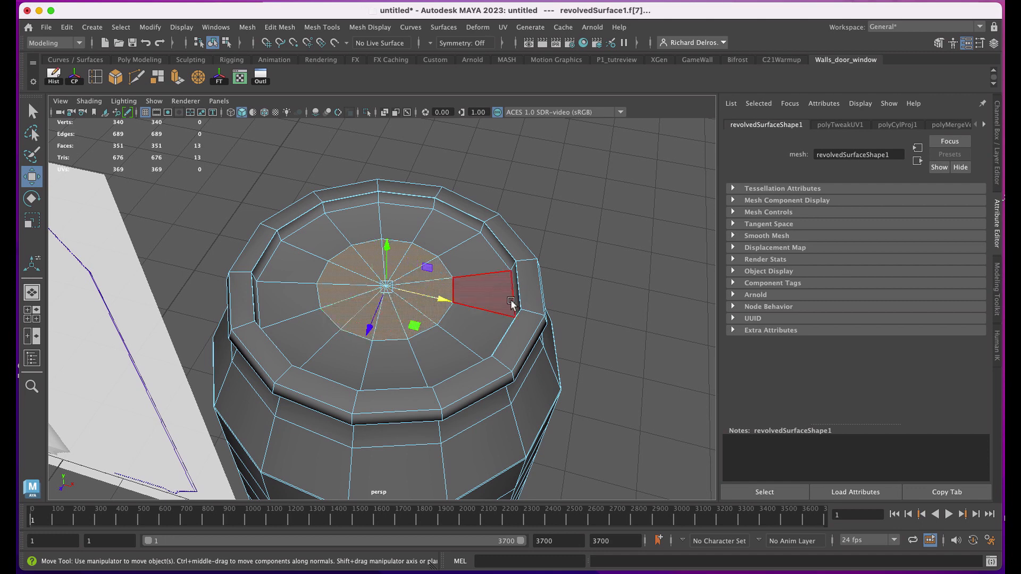
# Step: Grow the face selection outward from the lid's center until it covers the entire lid and its raised rim
pyautogui.hotkey('shift', '.')
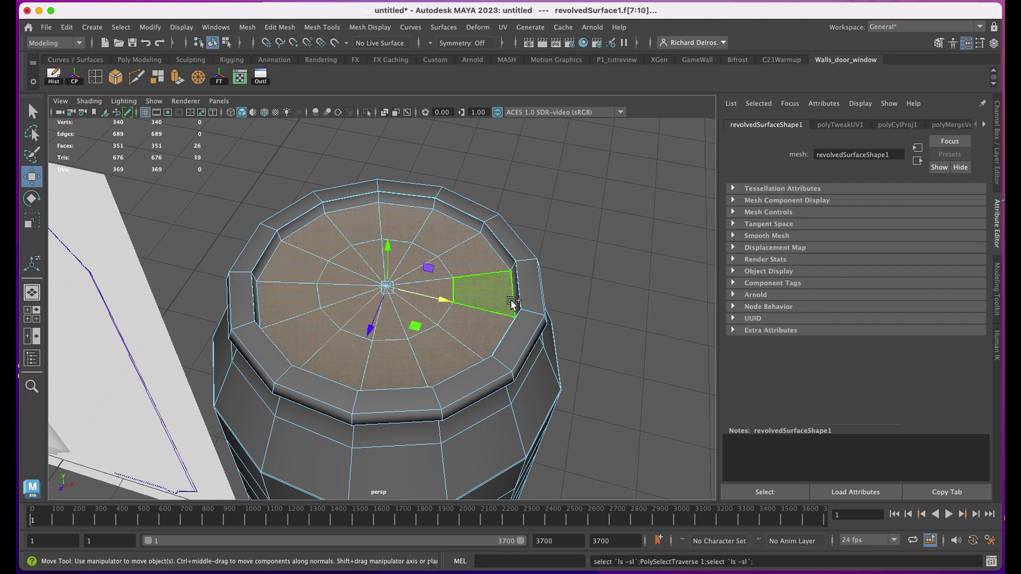
pyautogui.hotkey('shift', '.')
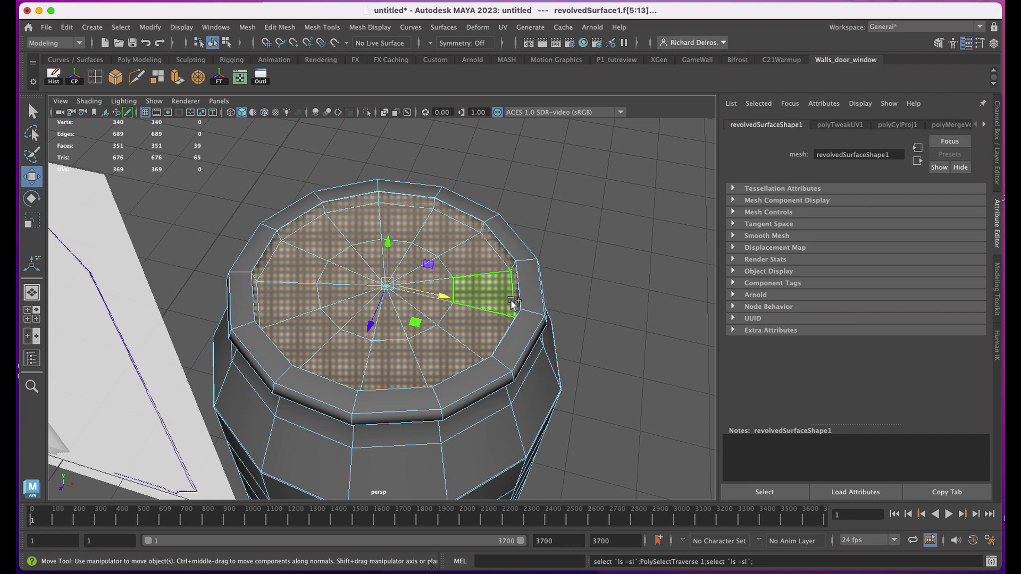
pyautogui.hotkey('shift', '.')
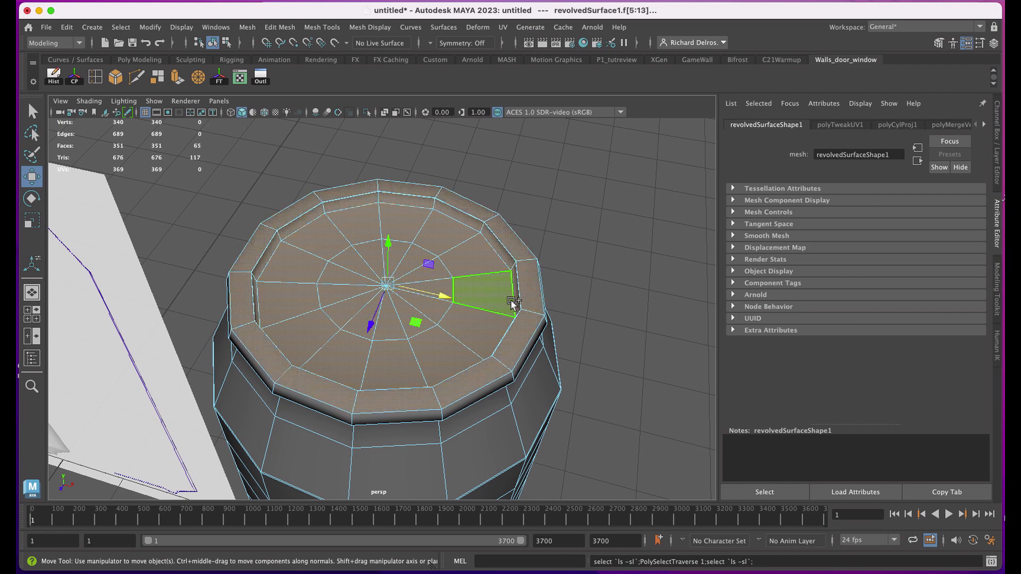
pyautogui.hotkey('shift', '.')
pyautogui.keyDown('alt'); pyautogui.moveTo(497, 325); pyautogui.dragTo(473, 266); pyautogui.keyUp('alt')
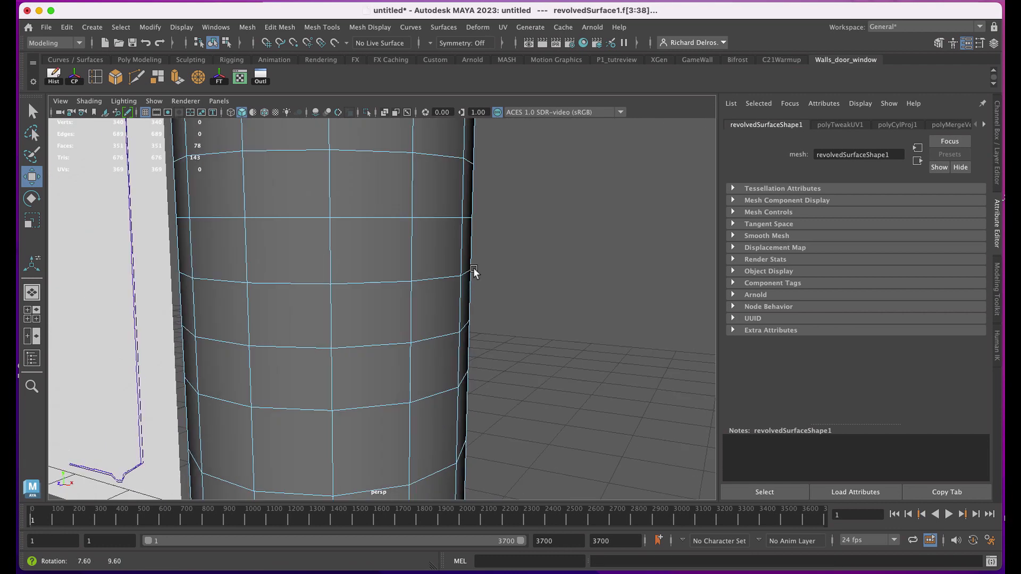
pyautogui.press('f')
pyautogui.keyDown('alt'); pyautogui.moveTo(417, 330); pyautogui.dragTo(392, 410); pyautogui.keyUp('alt')
pyautogui.hotkey('shift', '.')
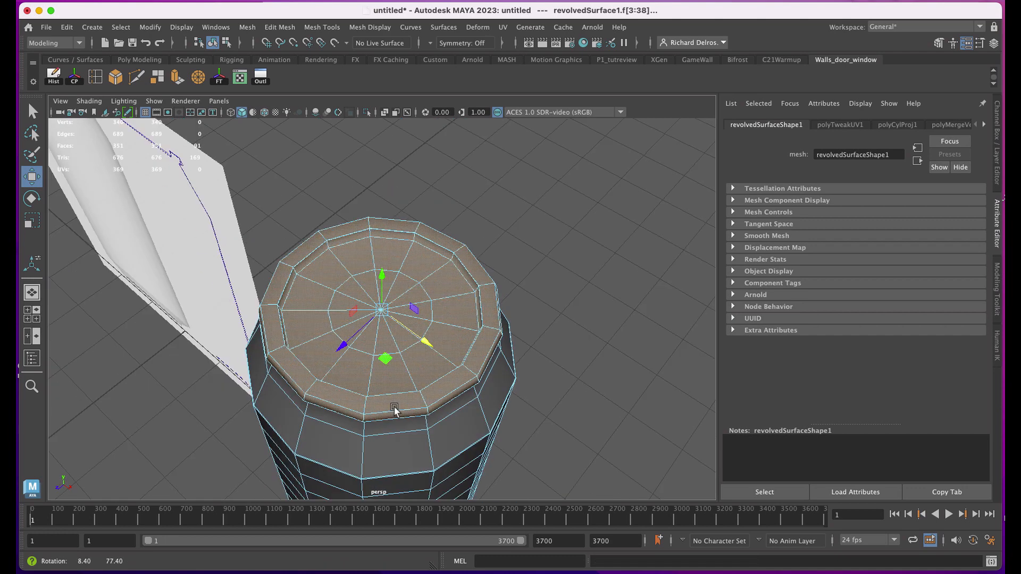
# Step: Apply a planar UV projection to the selected lid faces along the Y axis, fitted to the bounding box
pyautogui.press('space')
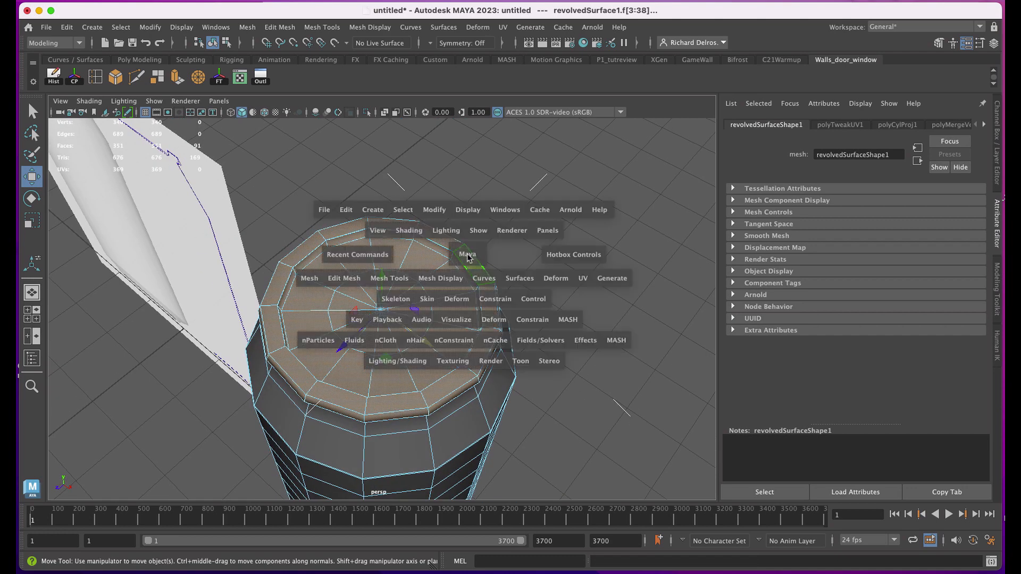
pyautogui.click(583, 279)
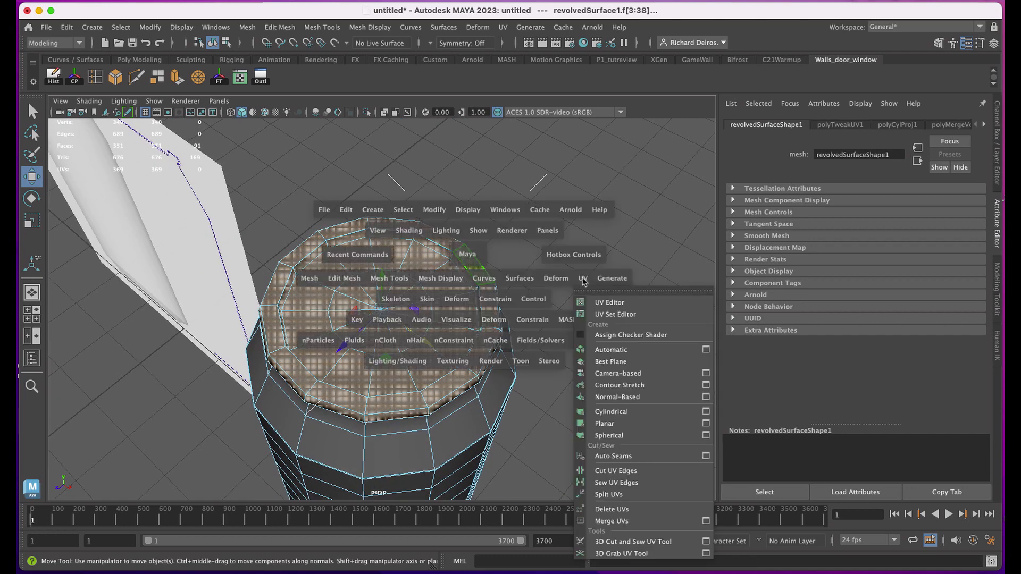
pyautogui.click(703, 423)
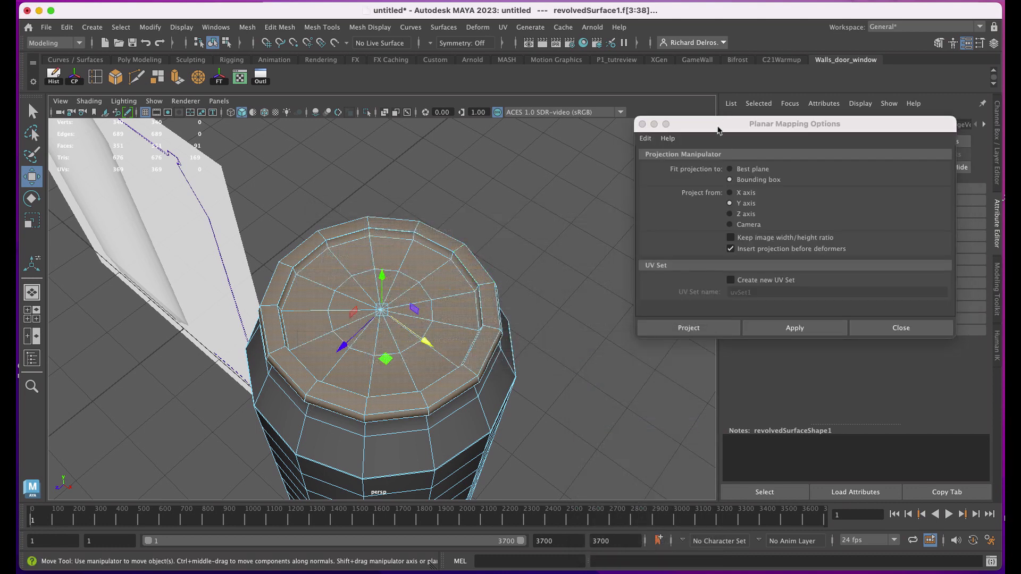
pyautogui.moveTo(718, 130); pyautogui.dragTo(653, 141)
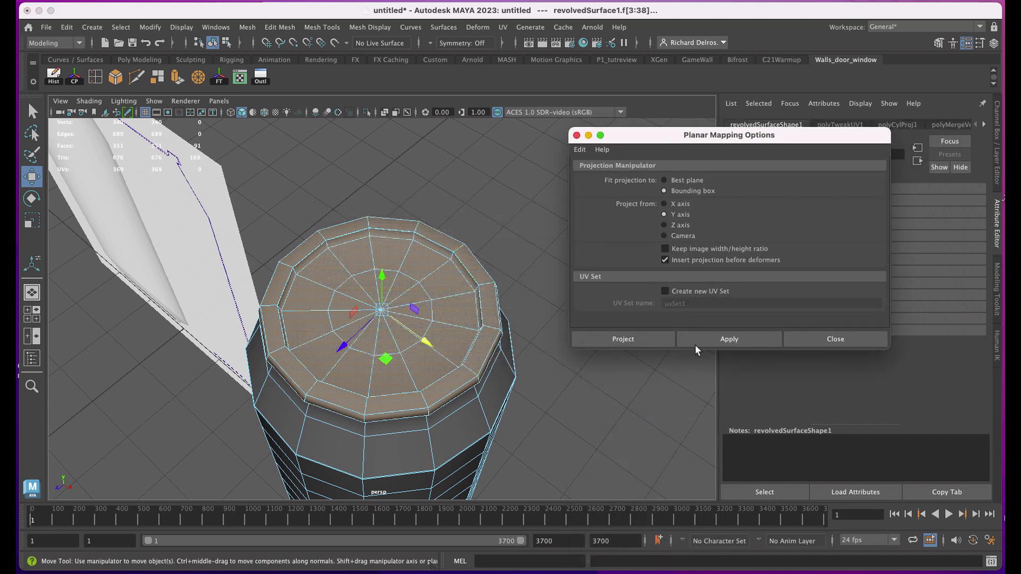
pyautogui.click(695, 342)
pyautogui.click(577, 135)
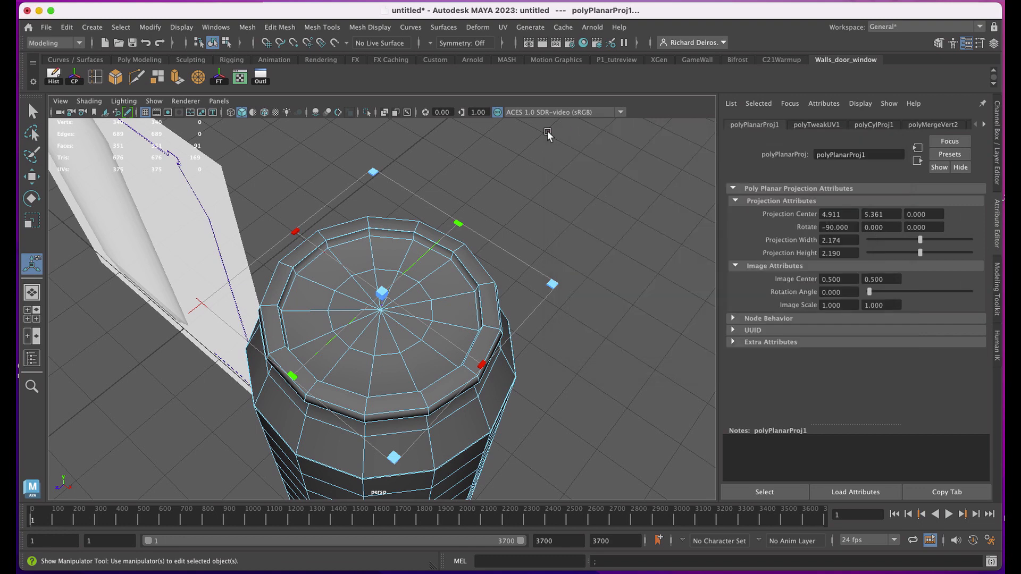
# Step: Scale down the lid's UV shell and place it in the empty area above the body shell, and return the can to object mode
pyautogui.click(240, 78)
pyautogui.press('r')
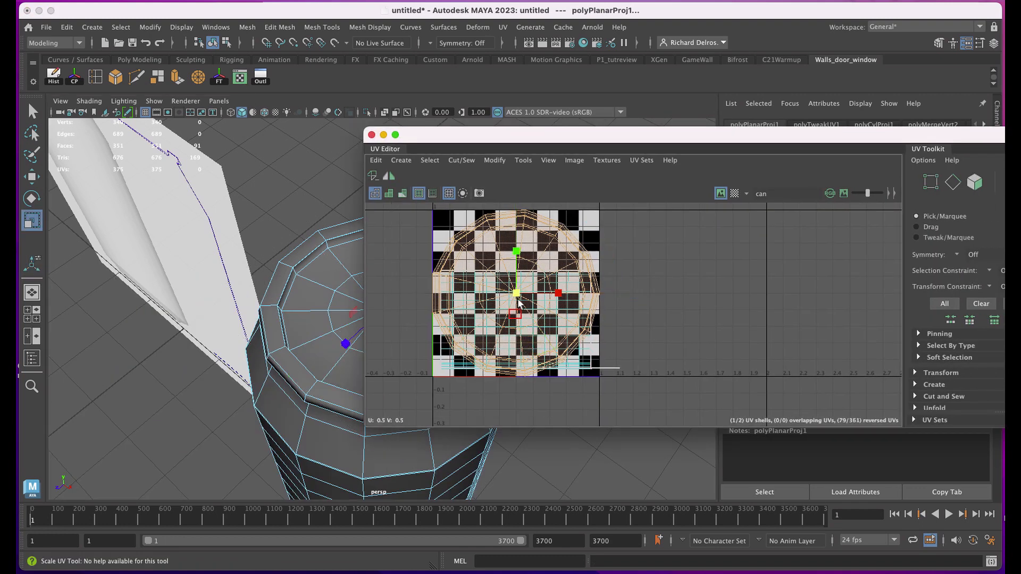
pyautogui.moveTo(517, 298); pyautogui.dragTo(475, 248)
pyautogui.press('w')
pyautogui.click(413, 248)
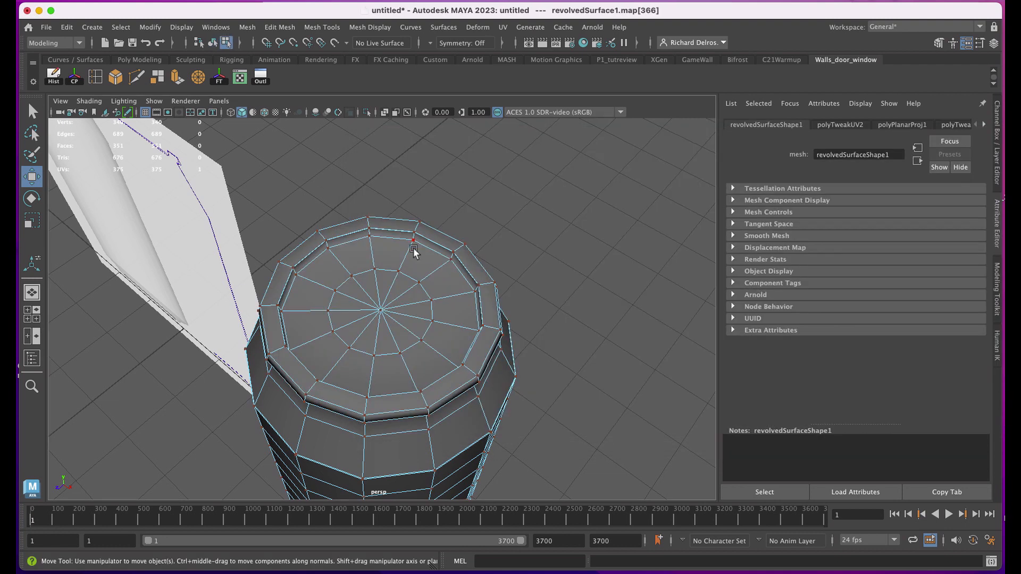
pyautogui.moveTo(413, 248); pyautogui.dragTo(472, 218, button='right')
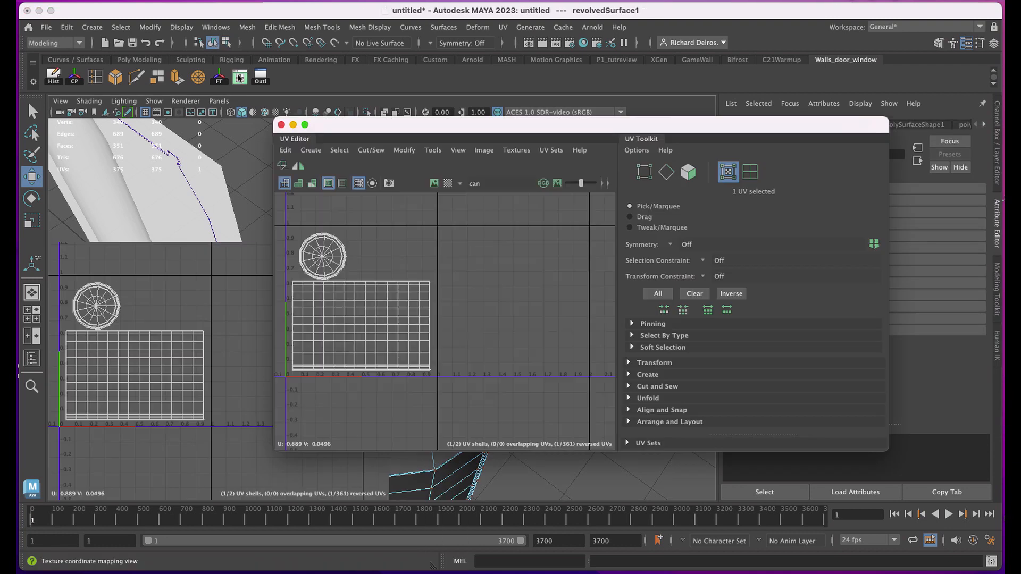
# Step: Save a UV snapshot of the can as a 1024 px wide PNG named CanUVs on the Desktop
pyautogui.click(484, 150)
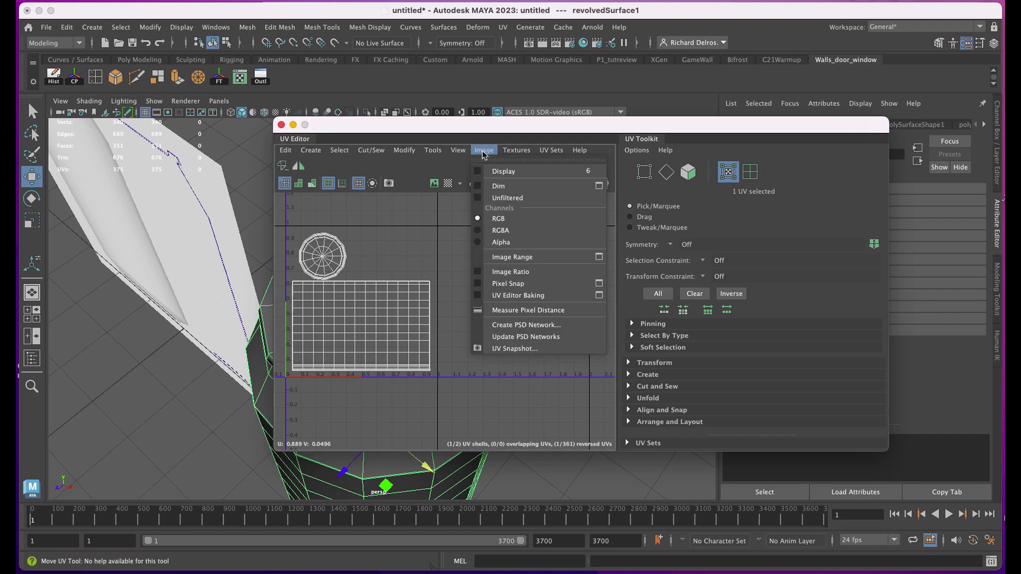
pyautogui.click(496, 350)
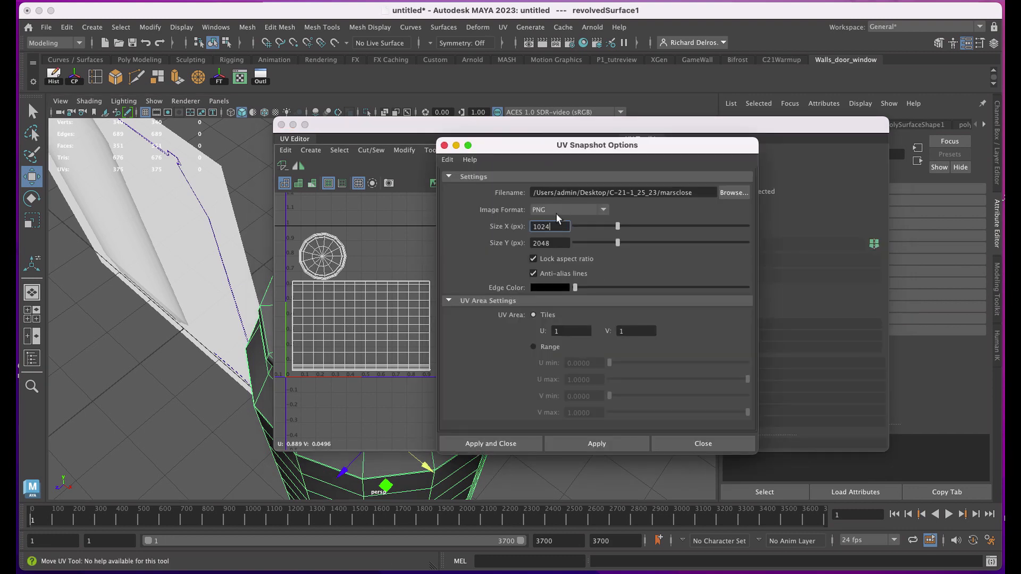
pyautogui.click(566, 243)
pyautogui.click(732, 193)
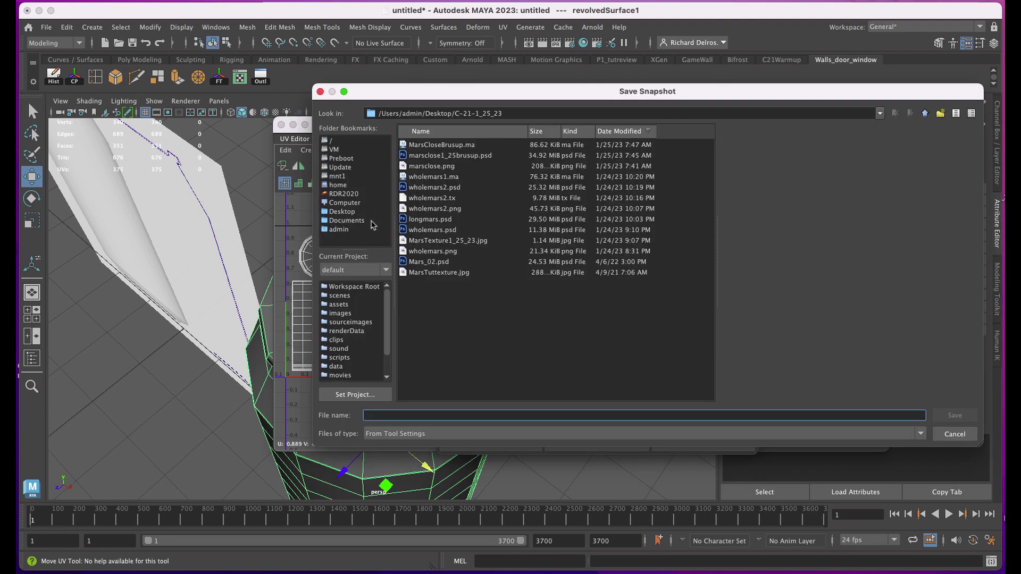
pyautogui.click(343, 211)
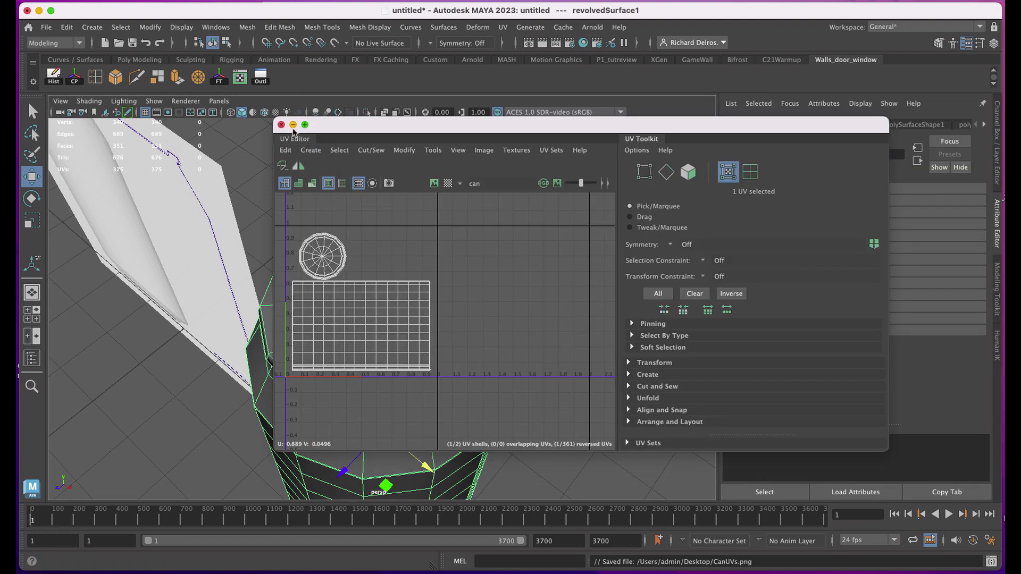